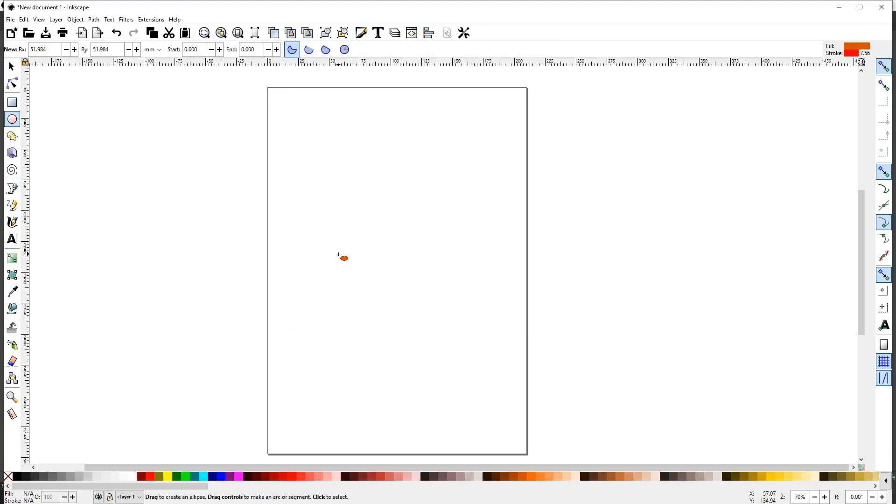
Step: Draw a circle with a radius of about 57 mm in the page's upper half and remove its fill
mouse_move(338, 255)
mouse_down()
mouse_move(426, 188)
mouse_move(479, 88)
mouse_up()
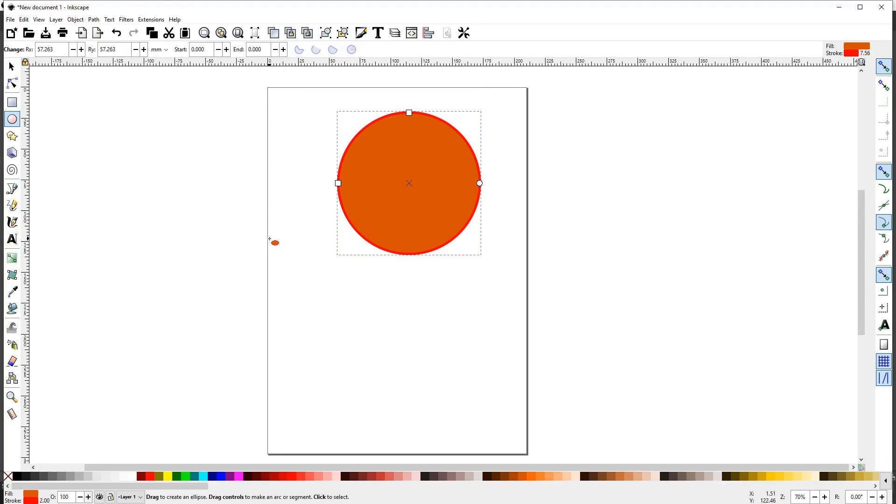
click(8, 477)
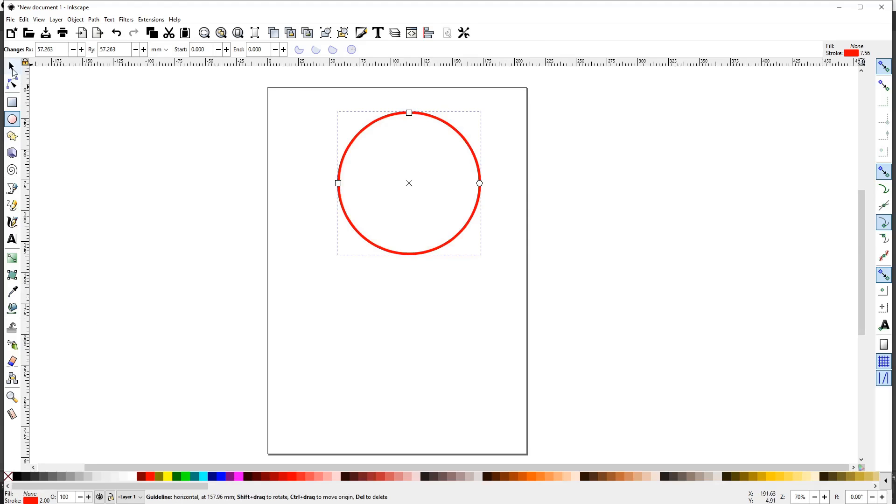
click(13, 68)
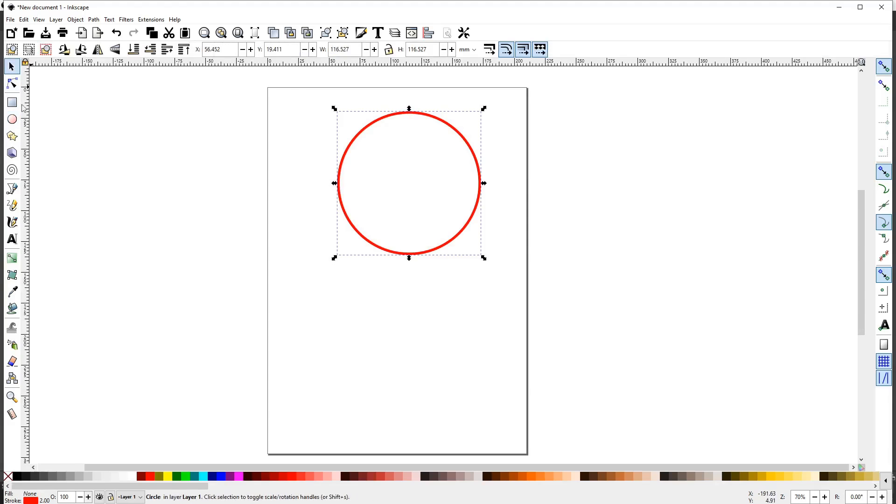
Step: Add the text "TEXT ON A PATH" below the circle
click(12, 240)
click(340, 321)
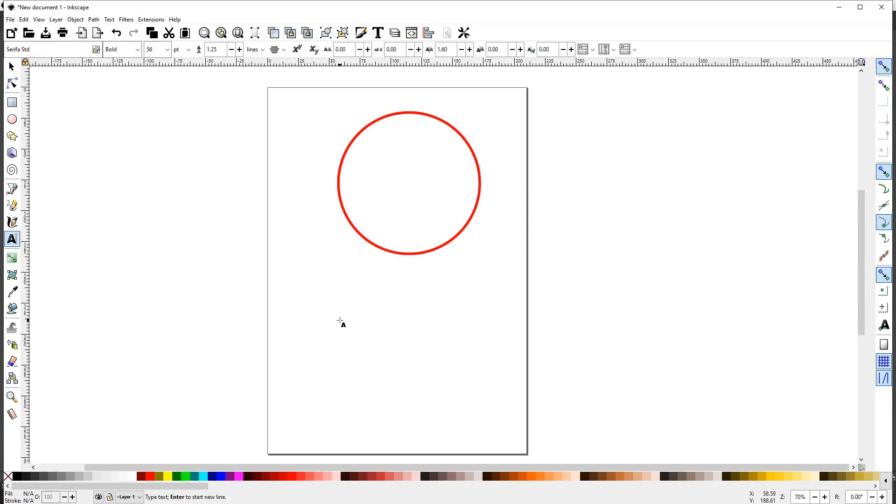
text(TEXT ON A PATH)
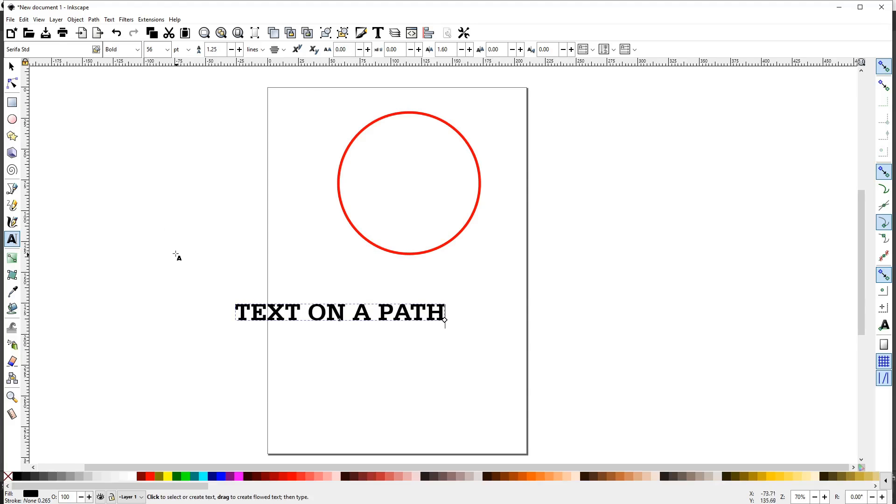
click(12, 67)
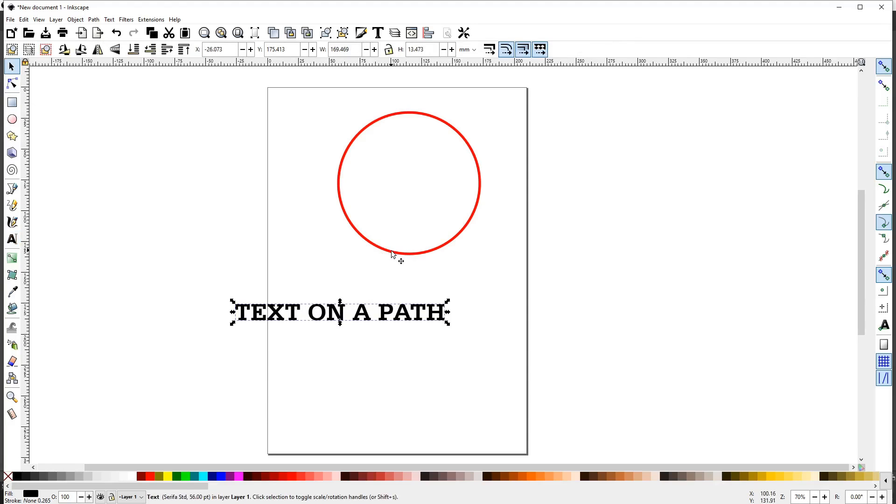
Step: Move the circle slightly down the page and put the "TEXT ON A PATH" text on its outline
drag(391, 250, 388, 266)
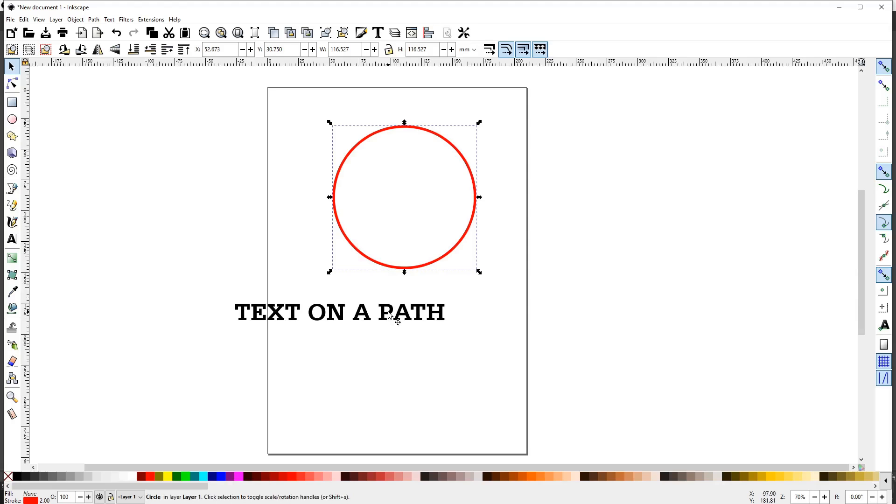
click(390, 316)
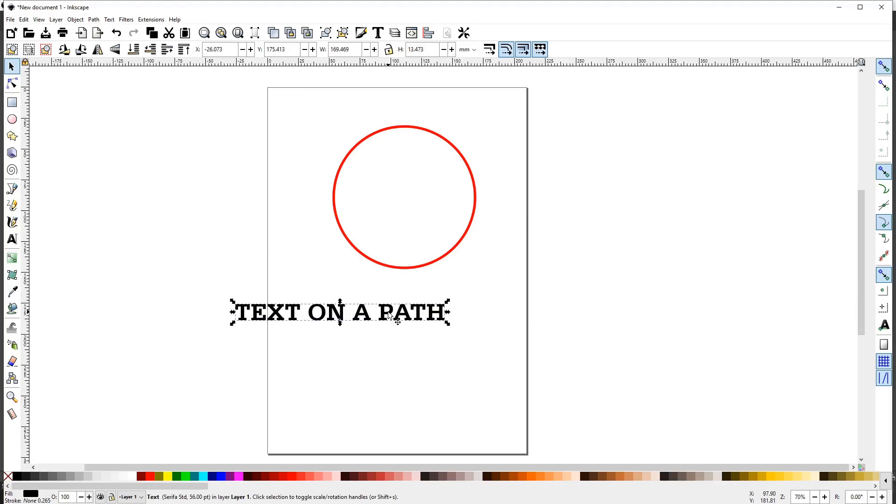
shift+click(398, 273)
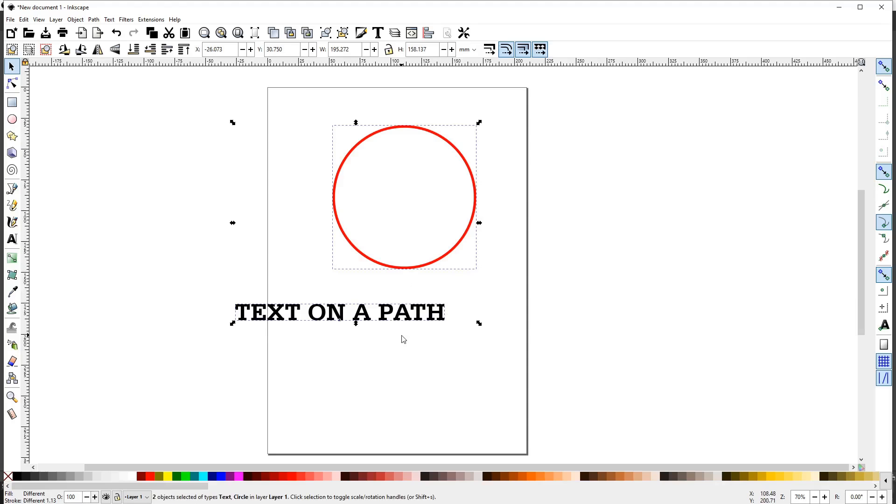
click(111, 20)
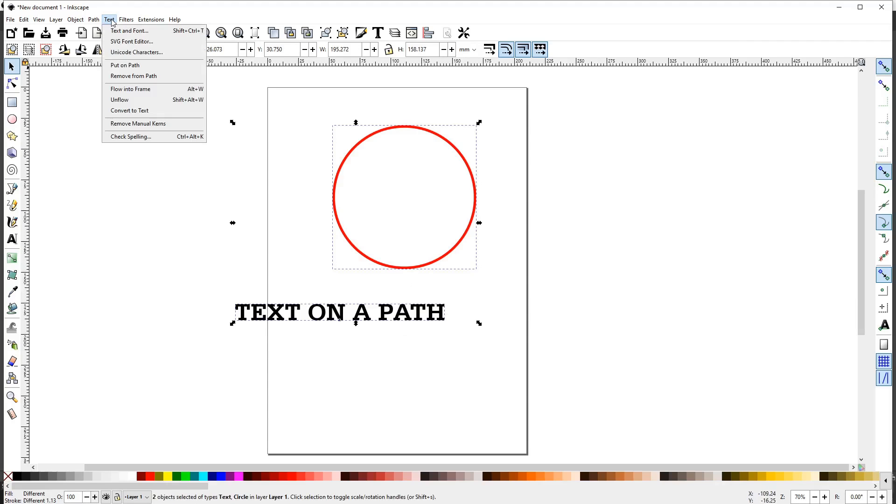
click(125, 66)
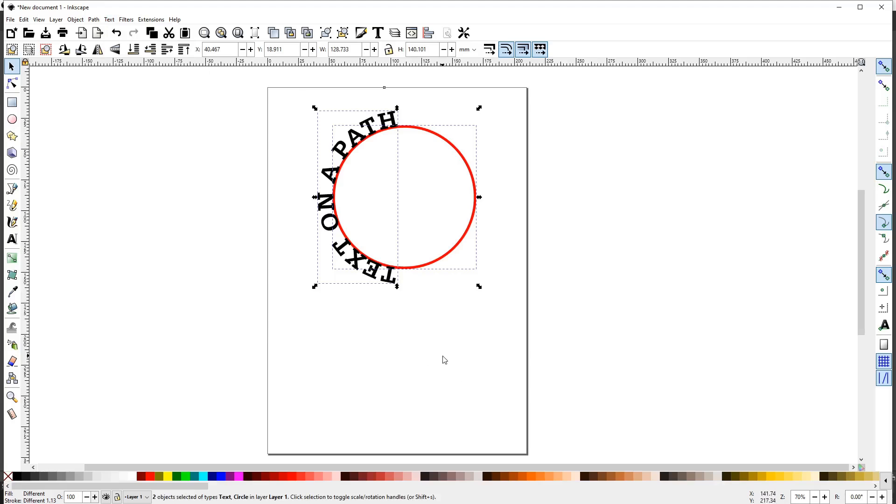
click(484, 249)
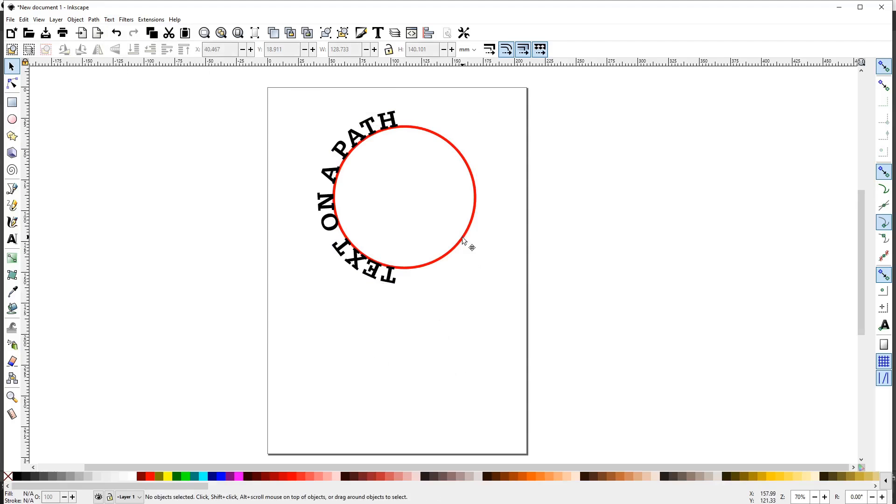
Step: Rotate the circle about a quarter turn clockwise so the text arches over its upper half
click(463, 240)
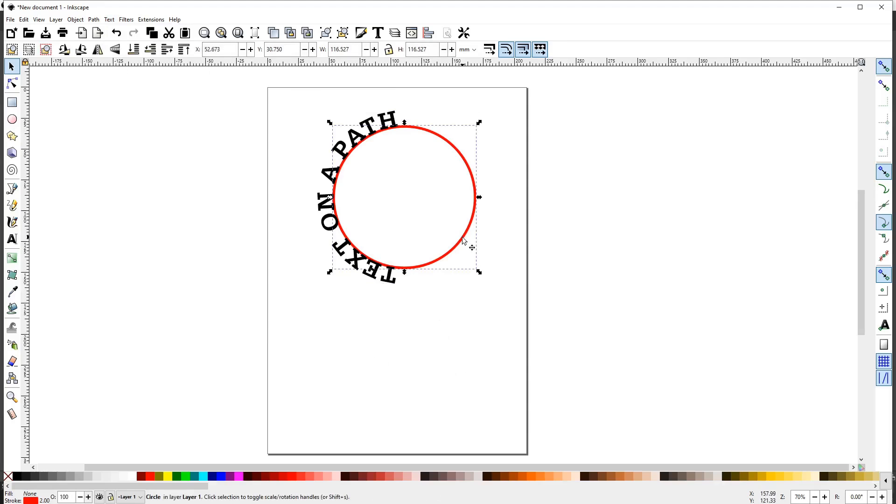
click(459, 156)
drag(478, 123, 470, 259)
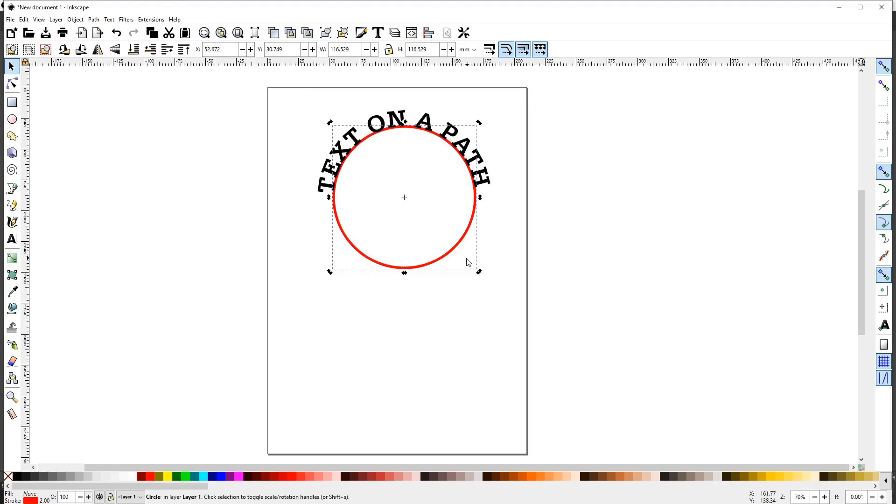
click(499, 211)
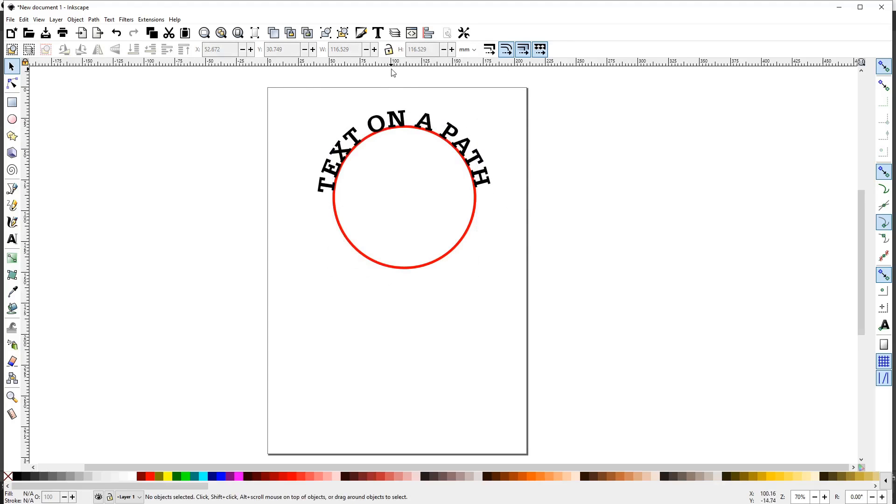
Step: Place a horizontal guide at the ends of the arched text and fine-rotate the circle to level the text against it
drag(395, 68, 397, 193)
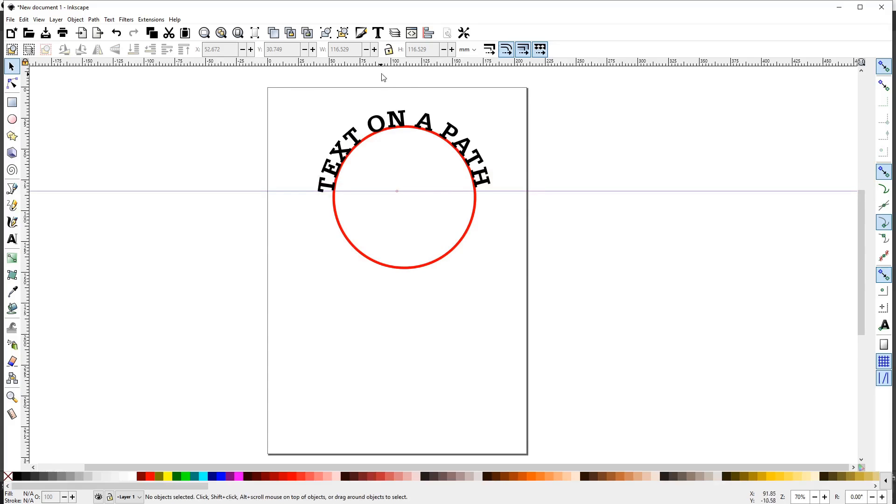
mouse_move(398, 66)
mouse_down()
mouse_move(398, 89)
mouse_move(400, 67)
mouse_up()
click(481, 180)
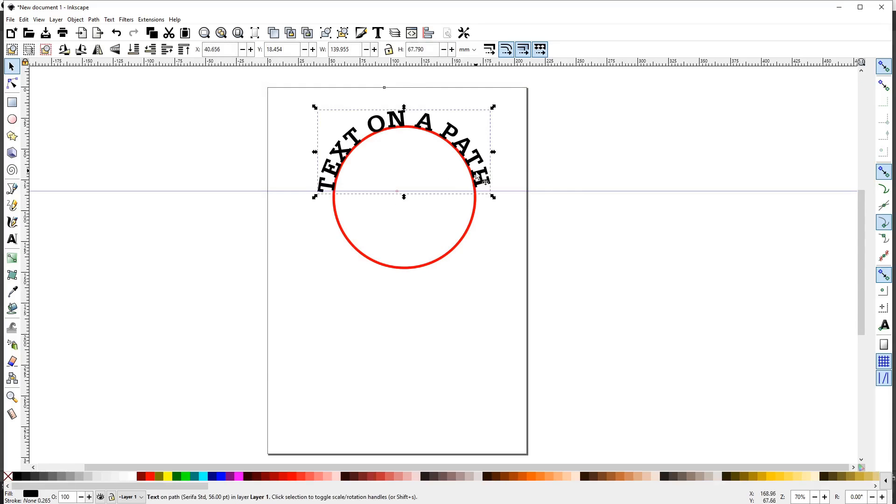
click(479, 233)
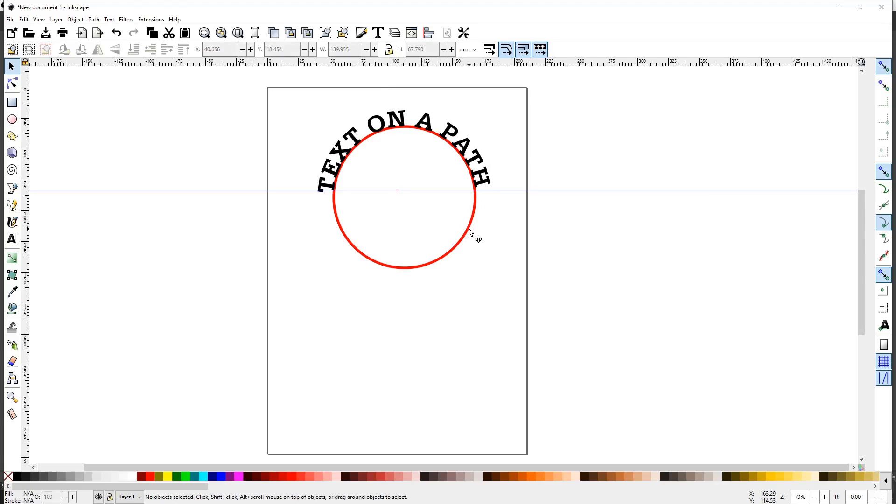
click(468, 228)
click(453, 256)
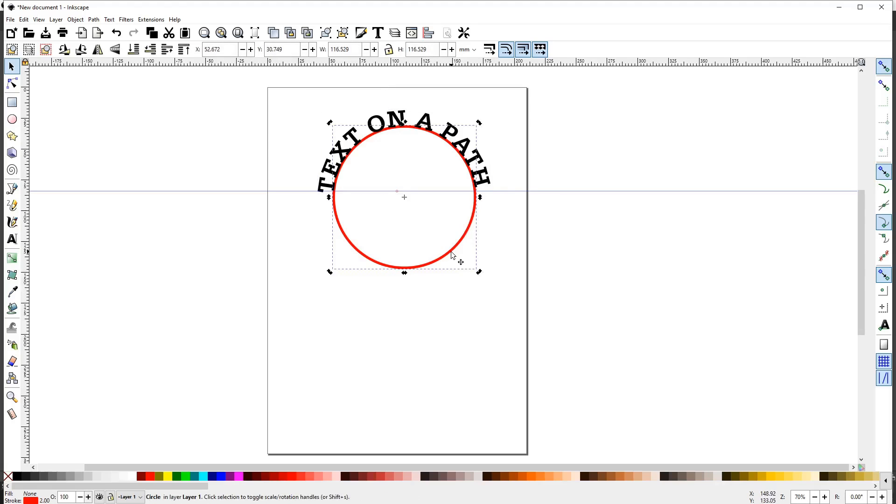
drag(482, 277, 478, 274)
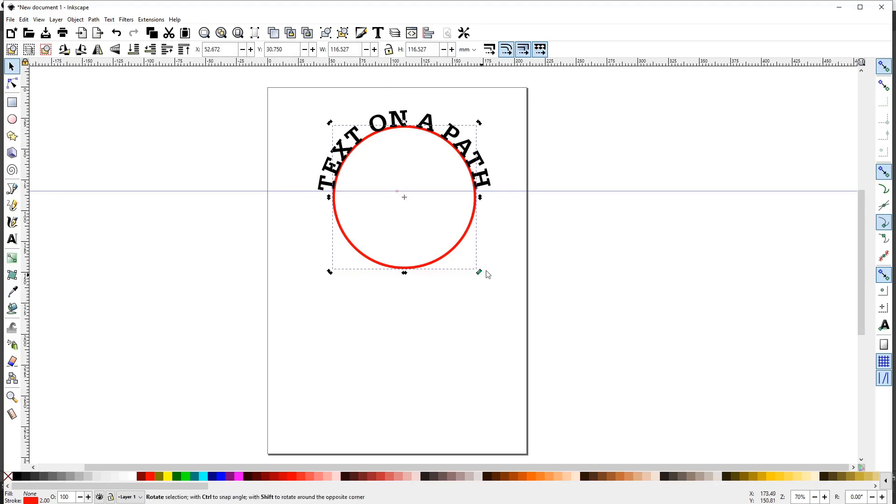
click(503, 243)
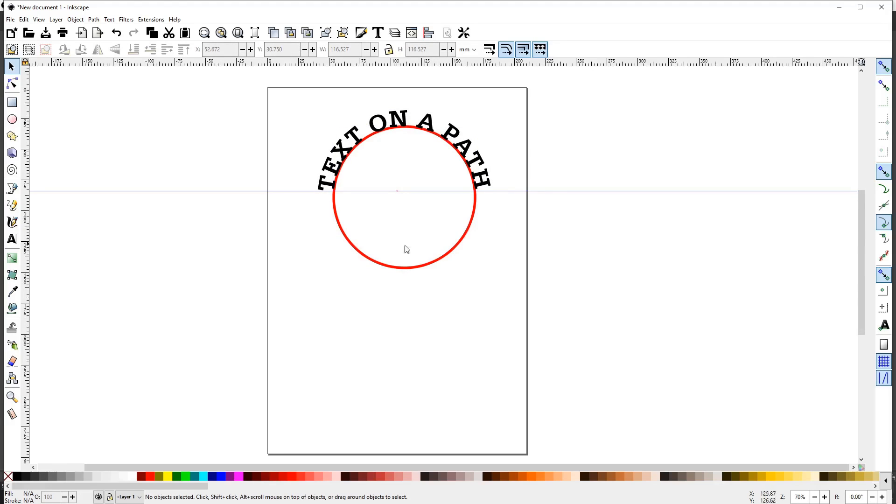
Step: Scale the circle proportionally down to about 115.4 mm across, keeping its upper edge in place
click(334, 164)
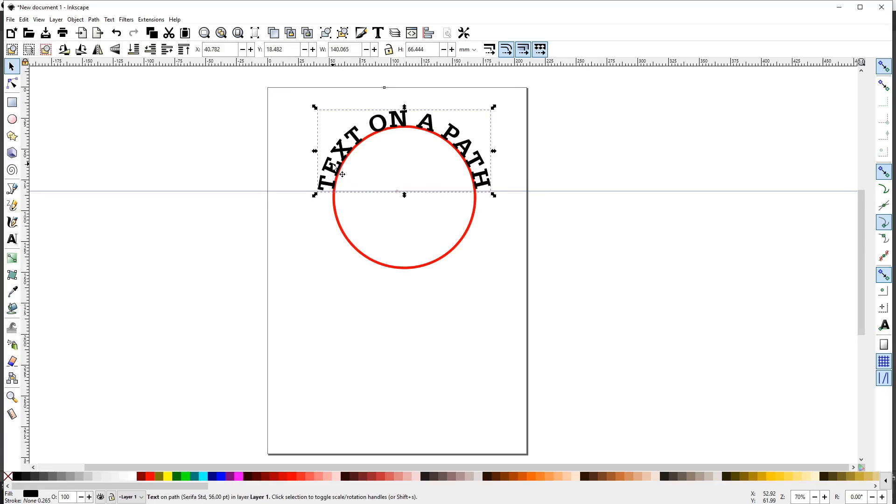
click(402, 270)
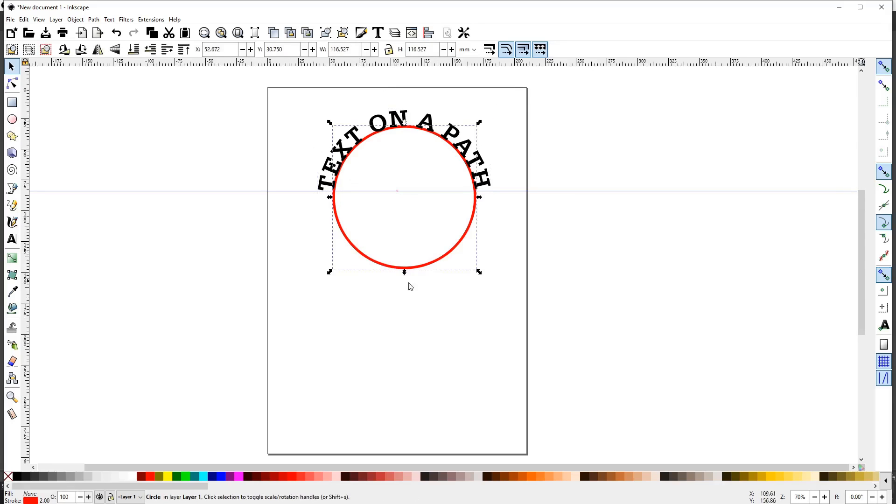
drag(405, 273, 372, 271)
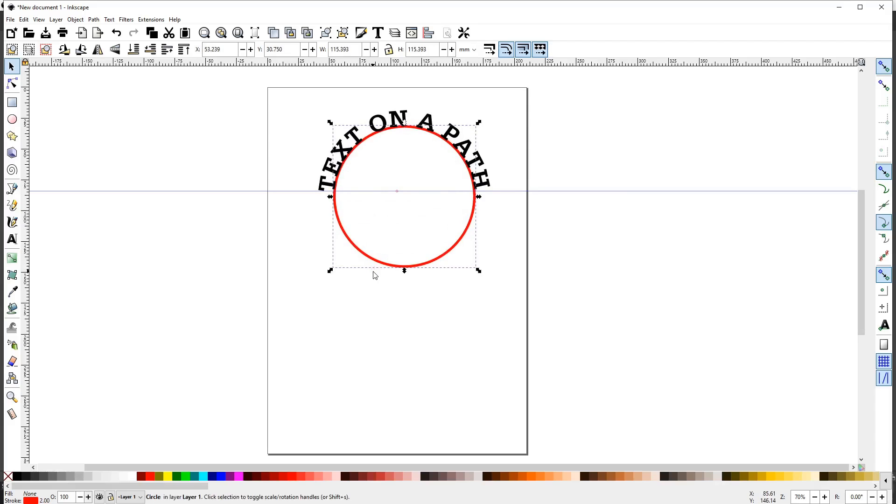
click(308, 180)
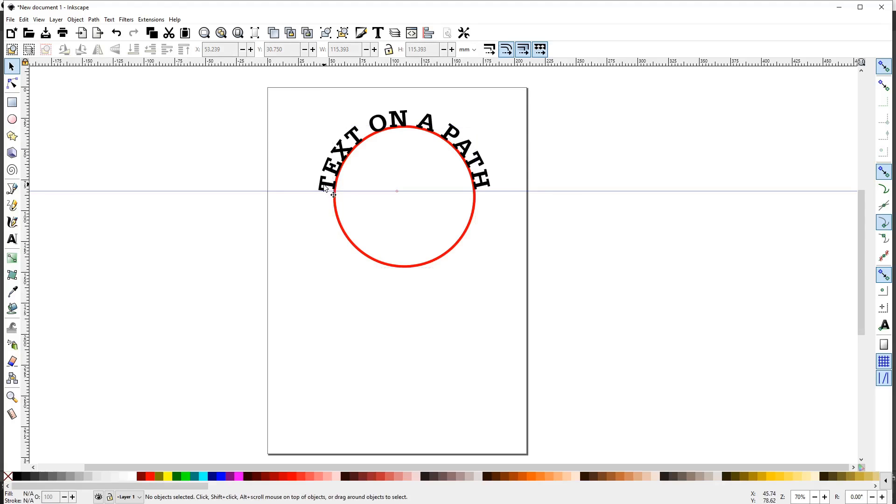
Step: Convert the arched "TEXT ON A PATH" text to paths
click(325, 188)
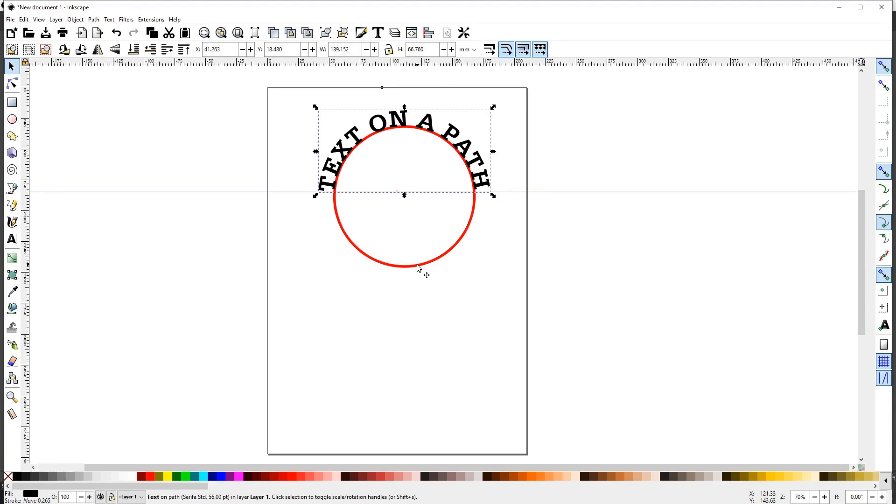
click(93, 20)
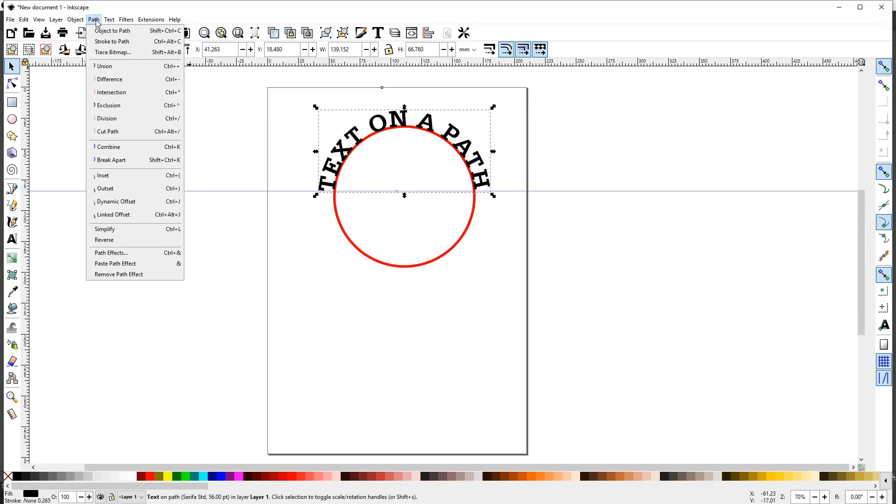
click(98, 32)
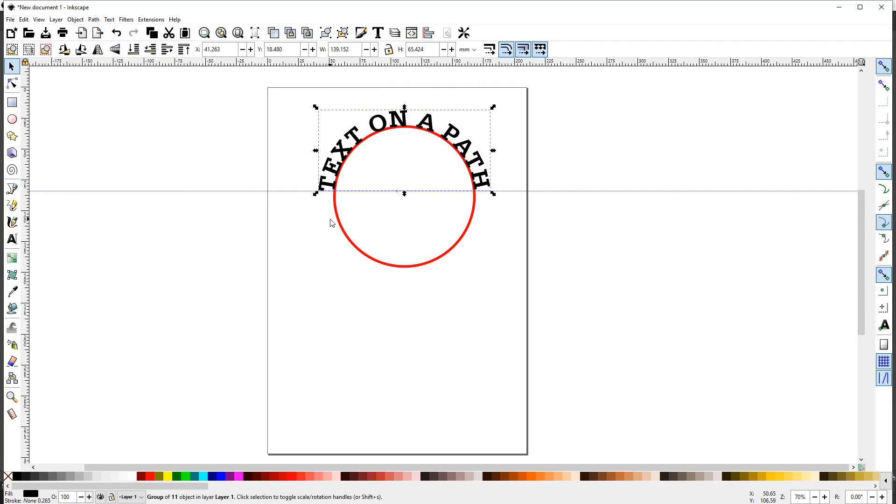
click(319, 274)
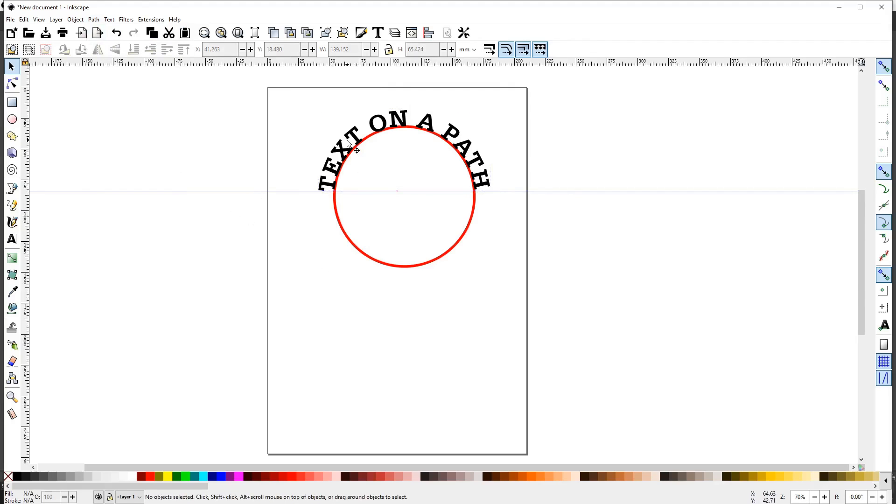
Step: Try moving the converted text independently of the circle, and undo the move
drag(348, 144, 344, 129)
key(ctrl+z)
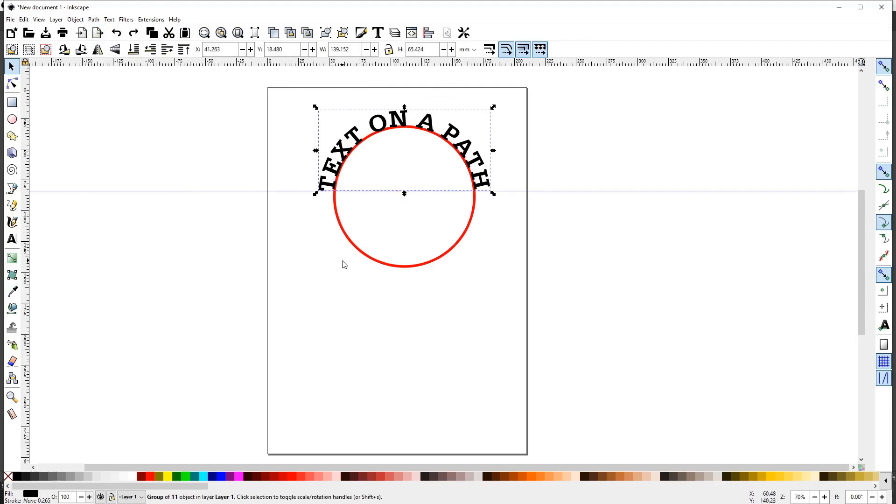
click(365, 256)
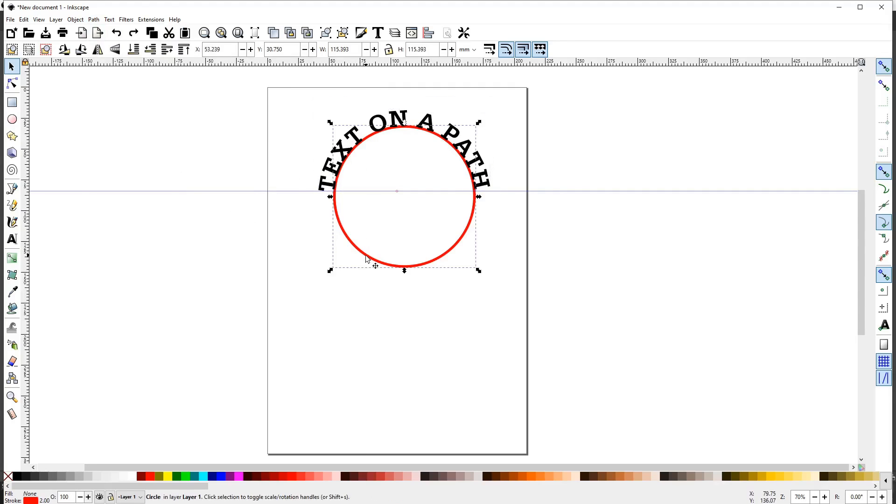
click(327, 290)
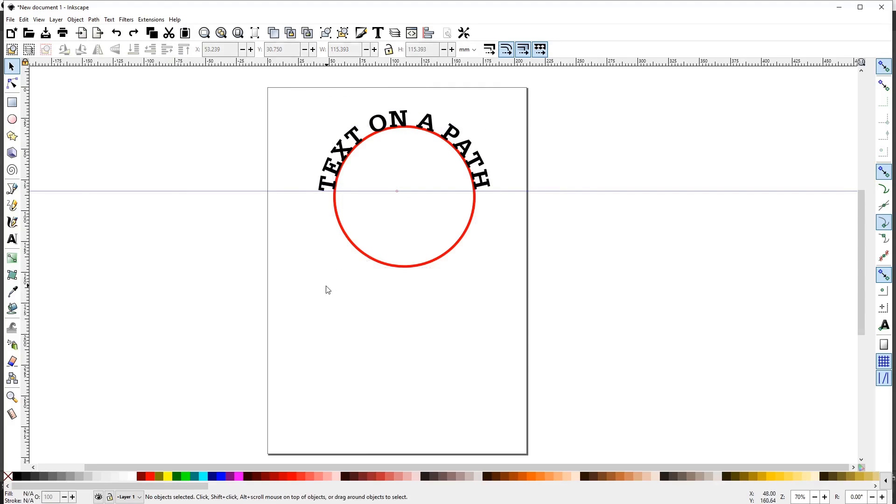
Step: Add a second text reading "IN INKSCAPE" below the circle
click(12, 239)
click(342, 325)
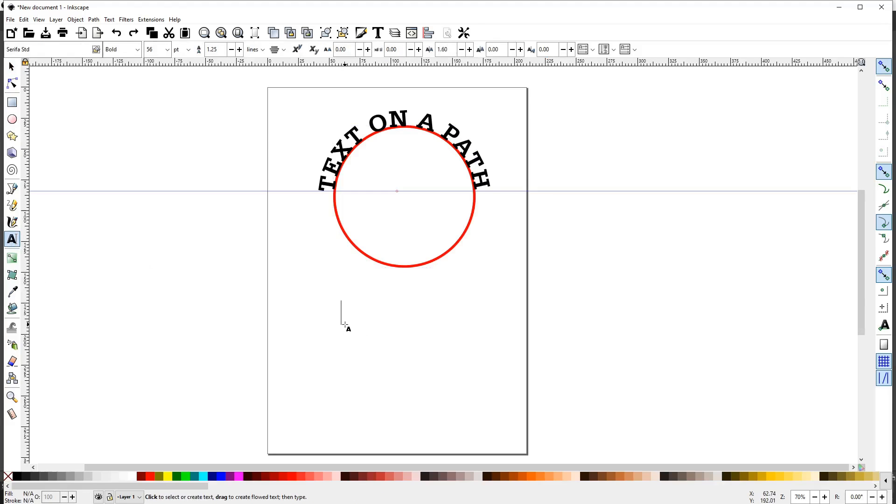
text(IN INKSC)
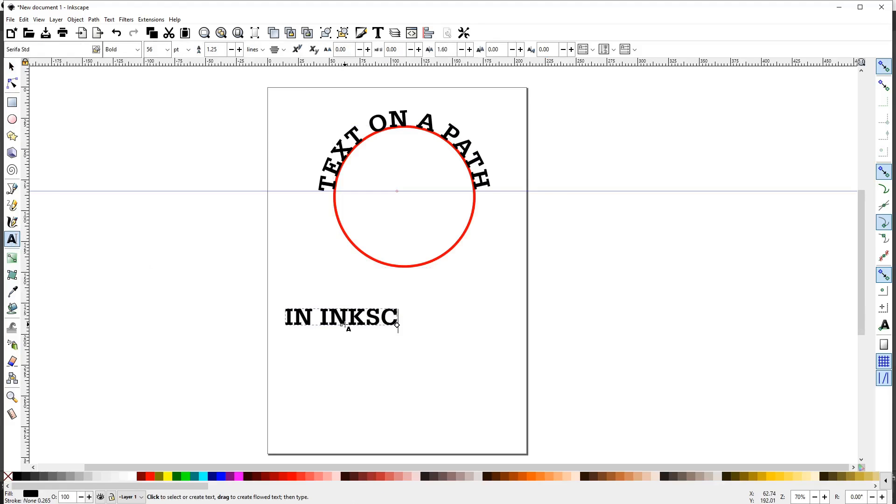
text(APE)
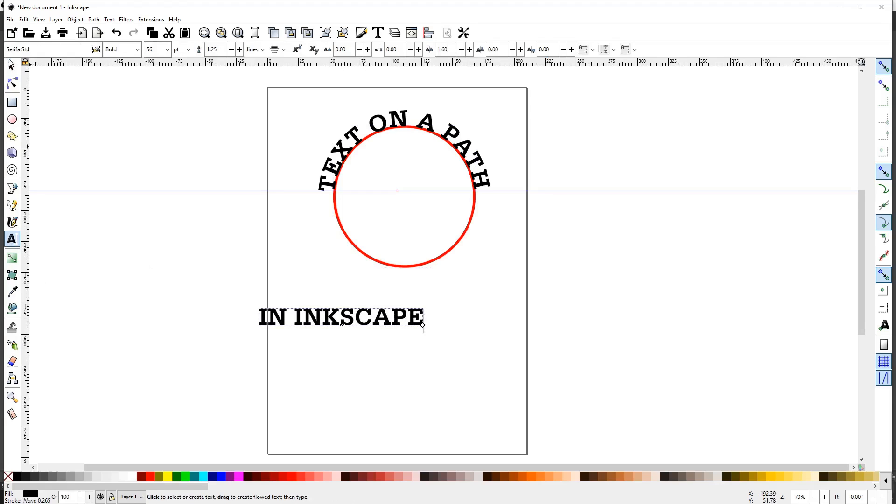
Step: Put the "IN INKSCAPE" text on the red circle as its path
click(12, 66)
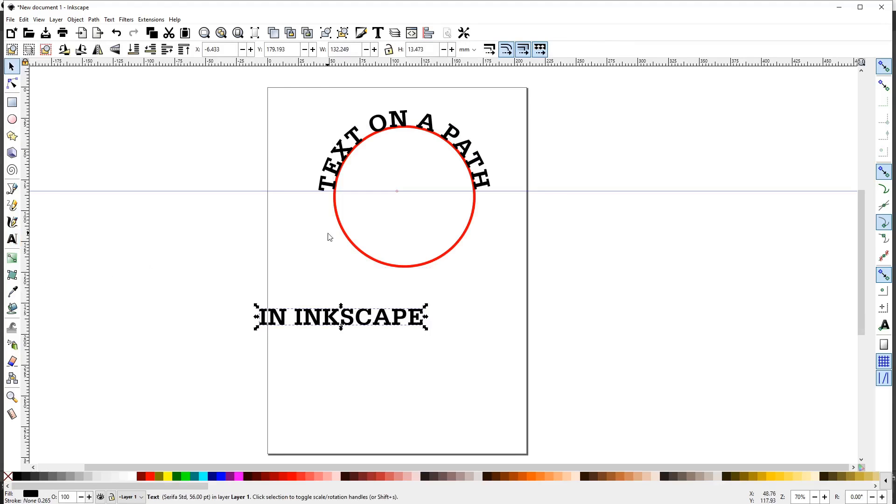
shift+click(410, 268)
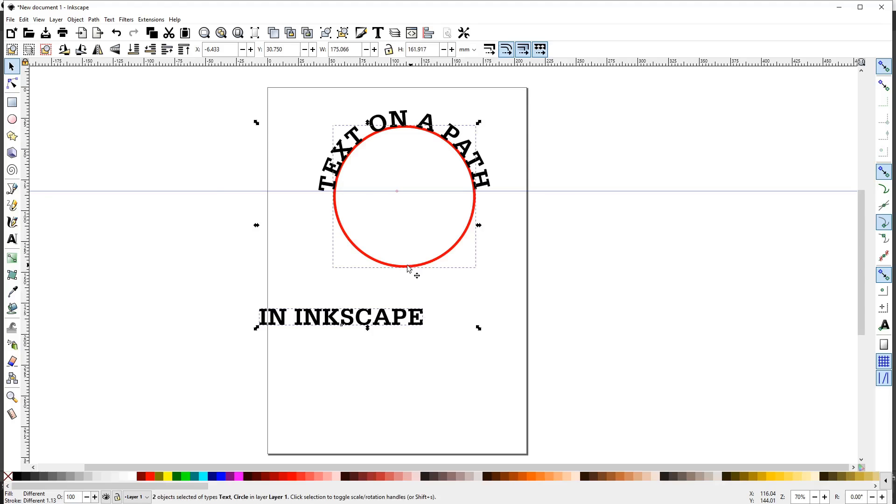
click(109, 19)
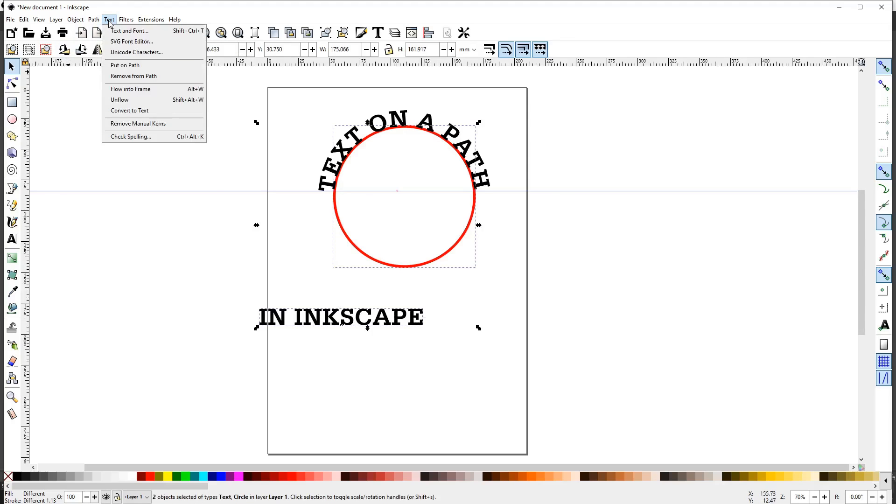
click(118, 68)
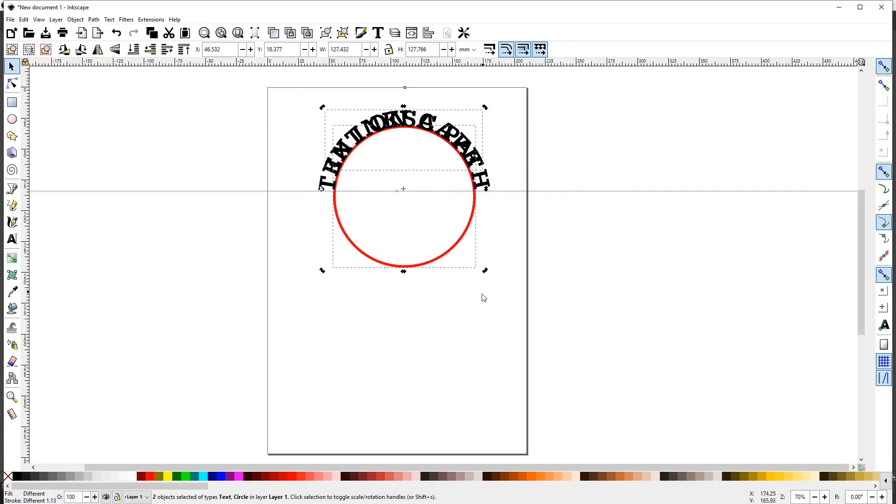
Step: Rotate the red circle about -178° to bring "IN INKSCAPE" around to its lower half
click(399, 252)
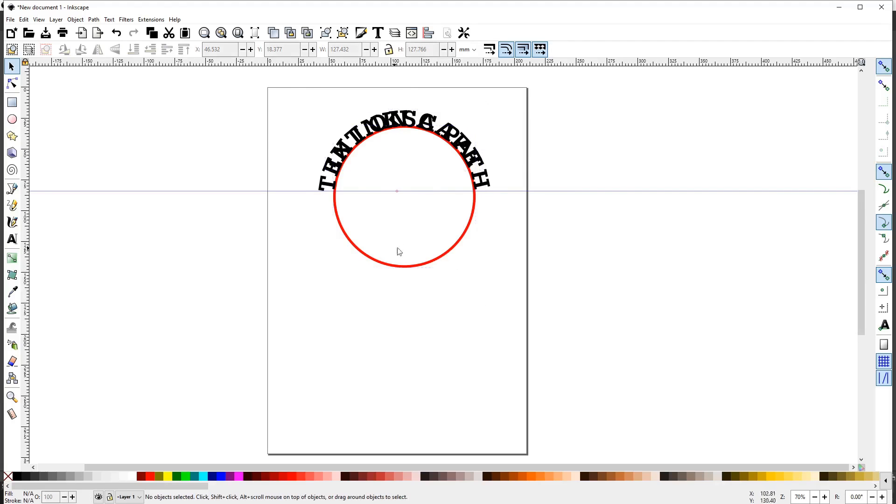
click(434, 264)
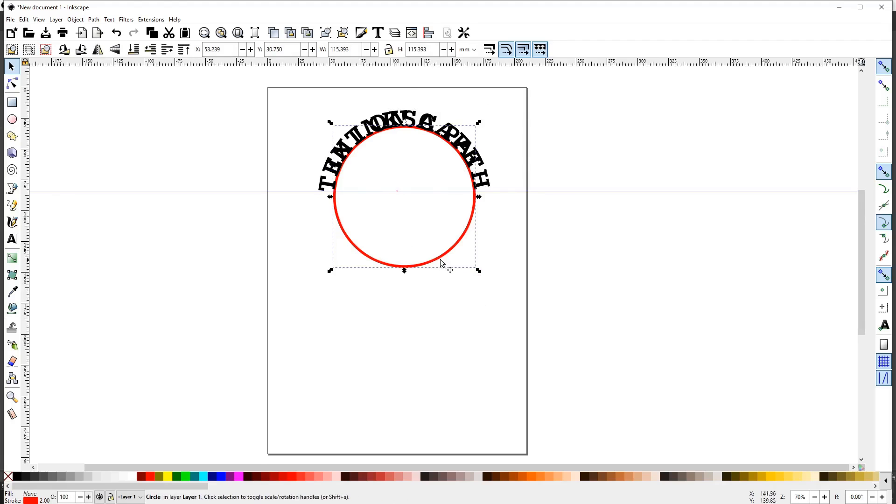
click(442, 262)
drag(478, 270, 303, 90)
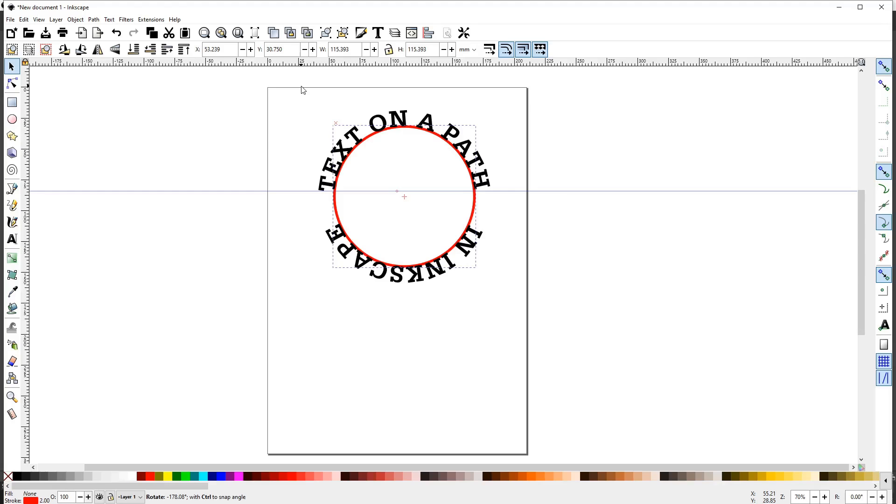
drag(303, 89, 303, 90)
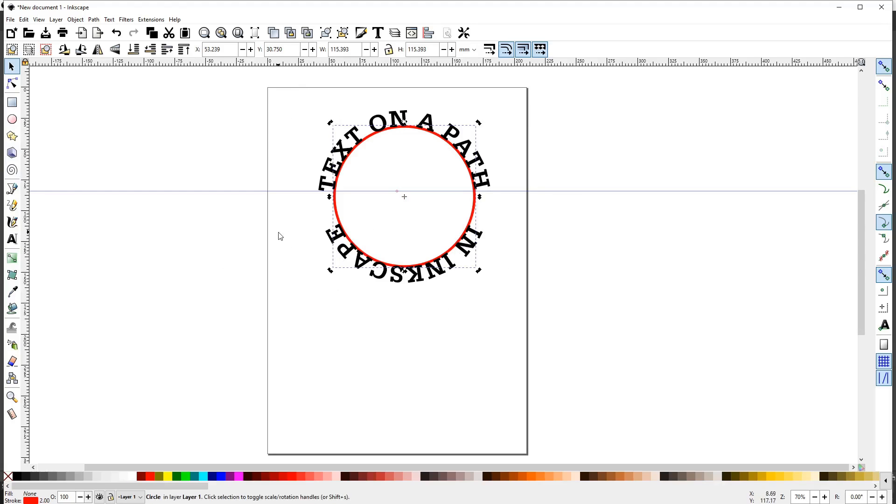
Step: Flip the circle vertically and rotate it about 178° so "IN INKSCAPE" reads upright inside its lower half
click(116, 53)
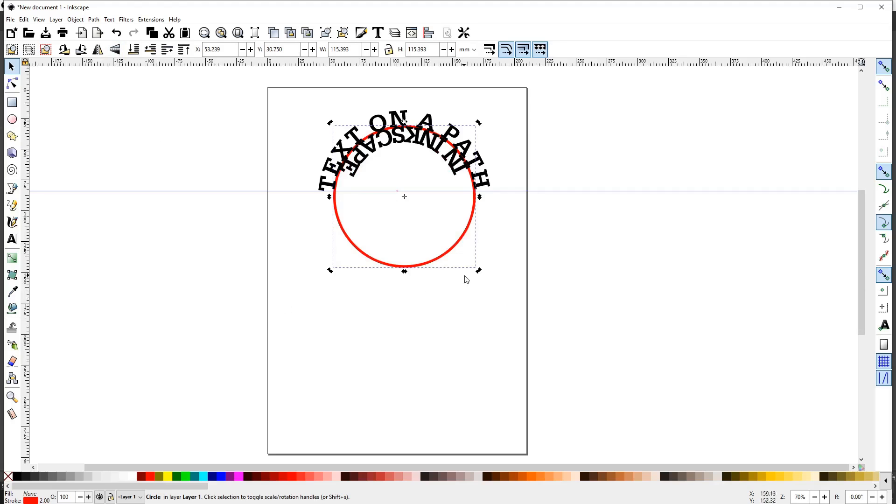
drag(479, 271, 304, 107)
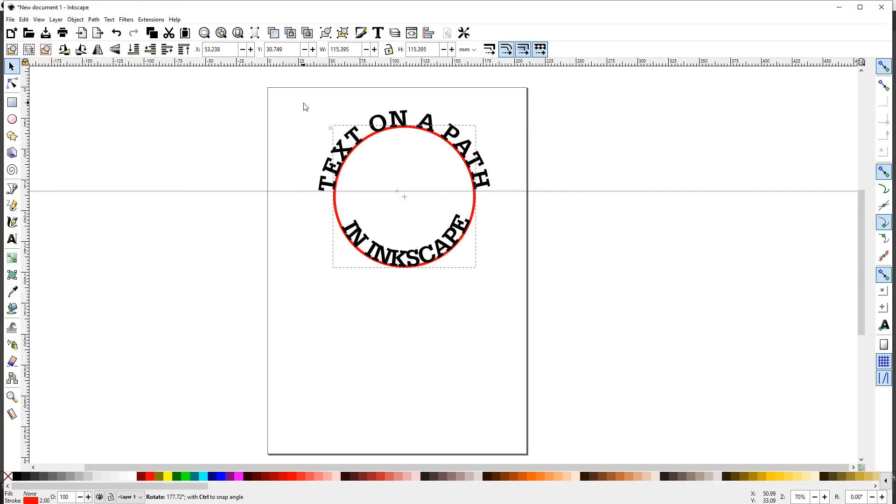
drag(304, 107, 304, 108)
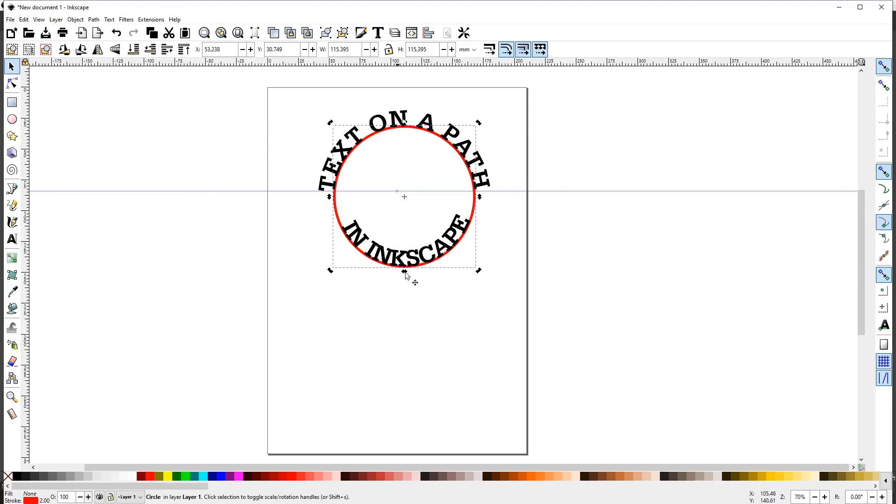
Step: Scale the circle proportionally around its centre to about 141.9 mm across, then clear the selection
click(471, 215)
click(474, 202)
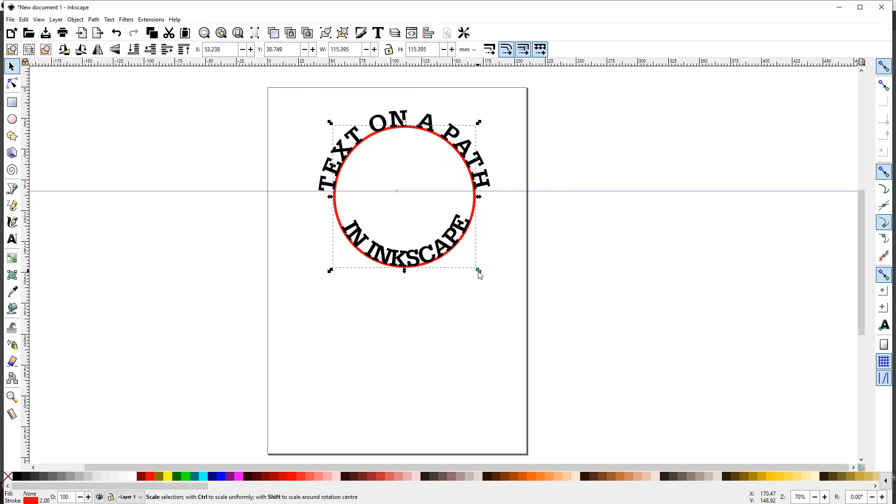
drag(478, 271, 497, 292)
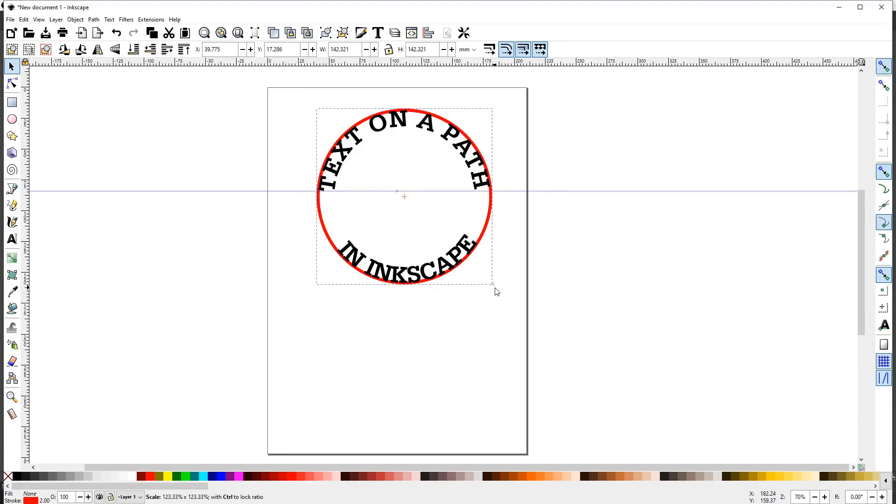
drag(497, 292, 495, 287)
click(435, 322)
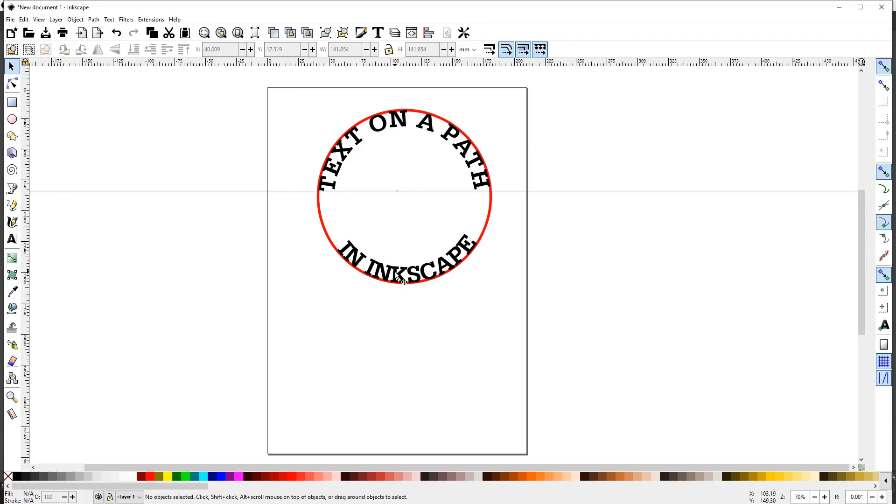
Step: Increase the horizontal kerning between the letters I and N of the word "IN" on the lower arc
click(351, 260)
key(t)
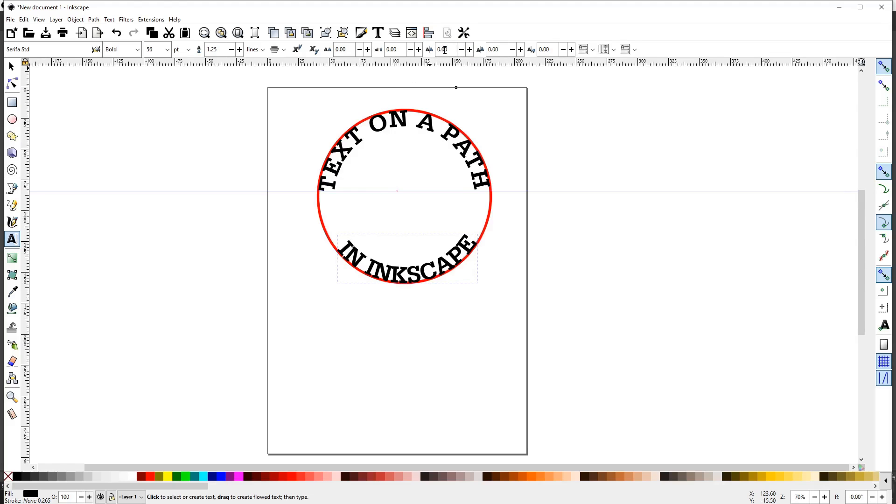
scroll(445, 50, down, 1)
scroll(450, 51, down, 2)
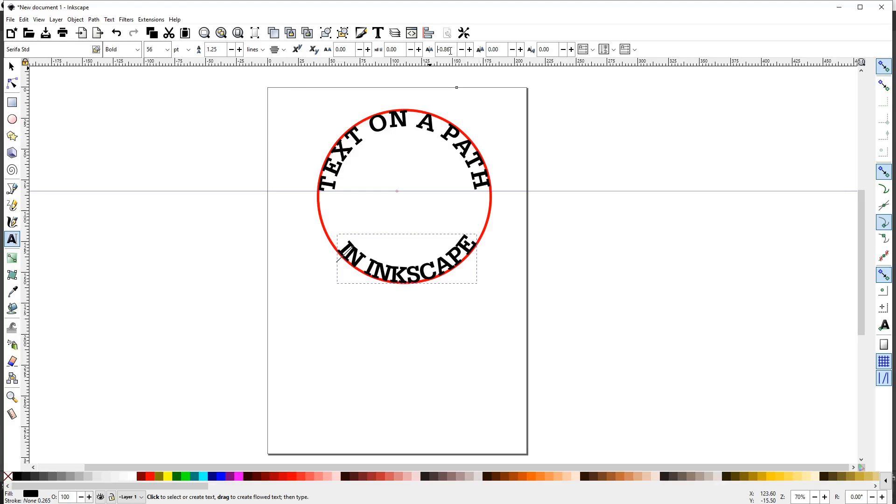
scroll(451, 50, up, 18)
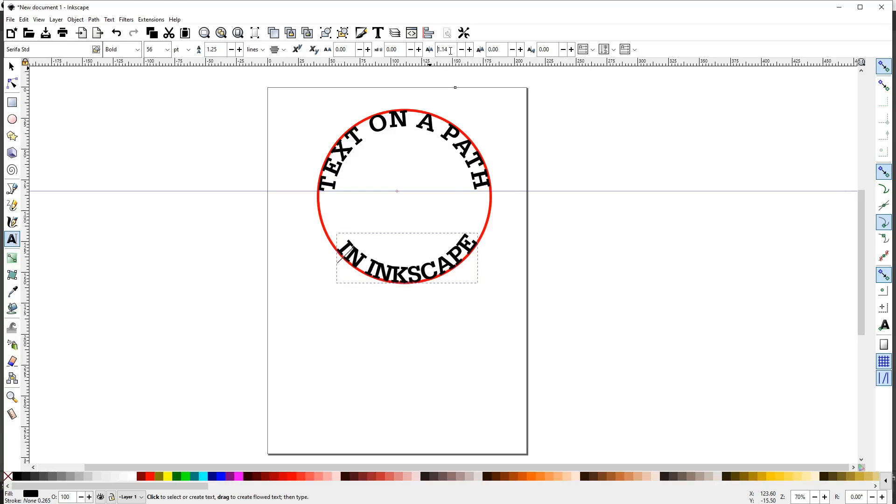
scroll(450, 51, up, 6)
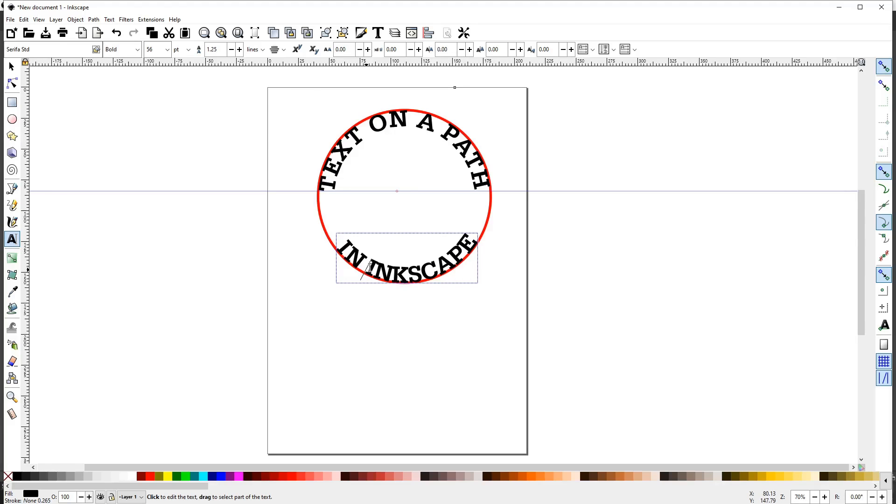
Step: Widen the kerning before "INKSCAPE" and between its first letters I and N
key(alt+Right)
key(alt+Right)
key(alt+Right)
key(alt+Right)
key(alt+Right)
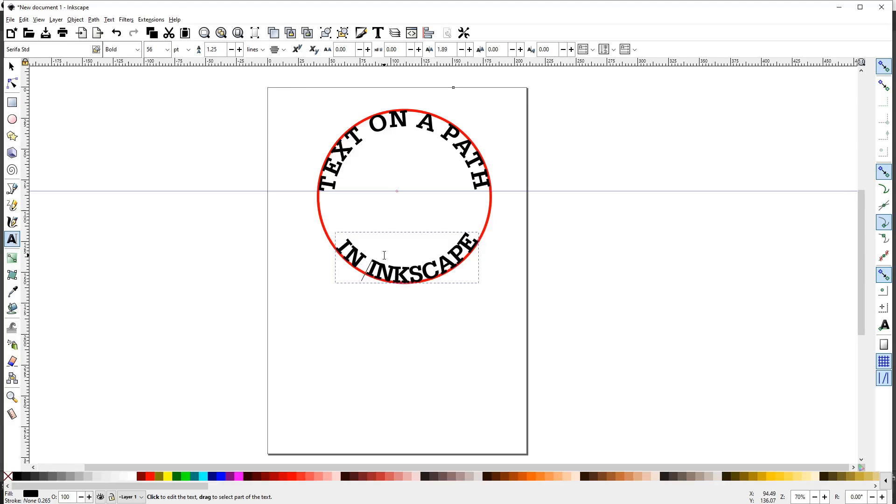
key(alt+Right)
key(alt+Right)
key(alt+Right)
key(alt+Right)
key(alt+Right)
key(alt+Right)
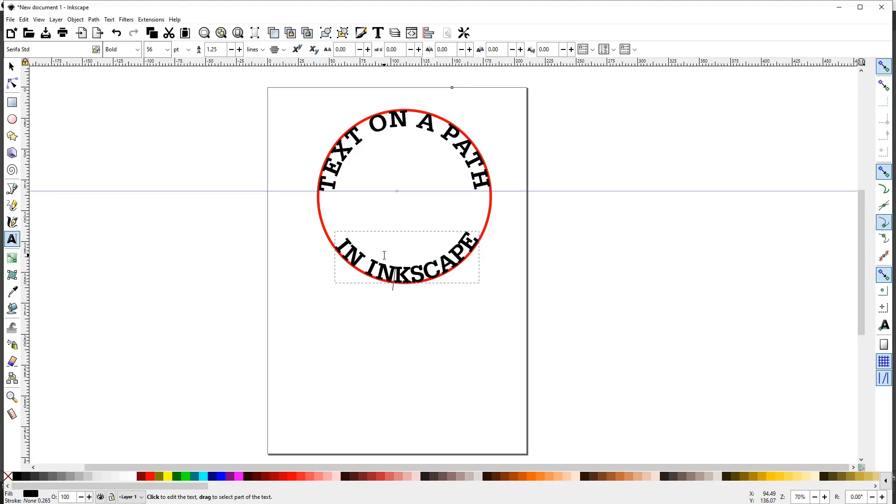
Step: Widen the kerning between N and K and between K and S in "INKSCAPE"
key(Right)
key(Right)
key(alt+Right)
key(alt+Right)
key(alt+Right)
key(alt+Right)
key(alt+Right)
key(alt+Right)
key(alt+Right)
key(alt+Right)
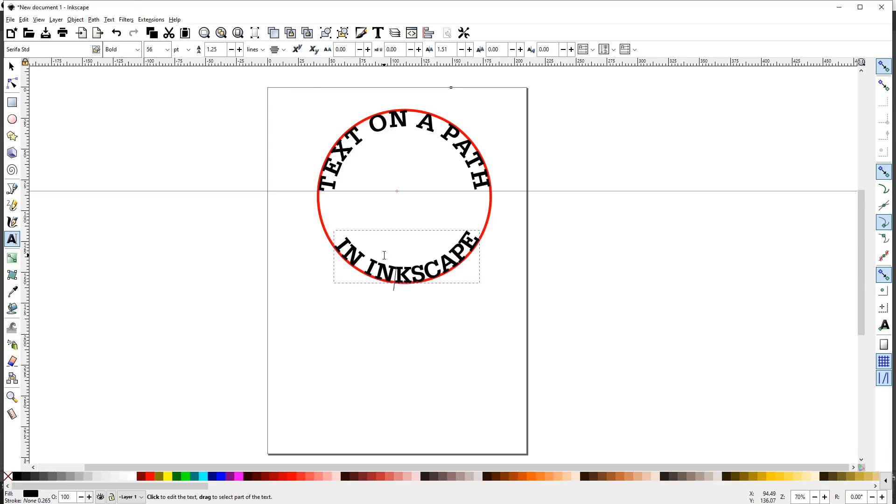
key(Right)
key(alt+Right)
key(alt+Right)
key(alt+Right)
key(alt+Right)
key(Right)
key(Right)
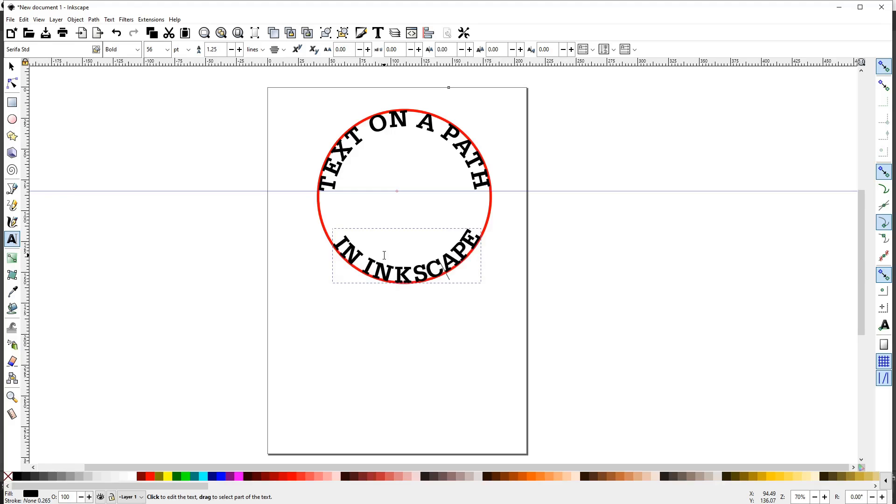
Step: Widen the kerning between C and A and between A and P in "INKSCAPE"
key(alt+Right)
key(alt+Right)
key(Right)
key(Right)
key(Right)
key(alt+Right)
key(alt+Right)
key(alt+Right)
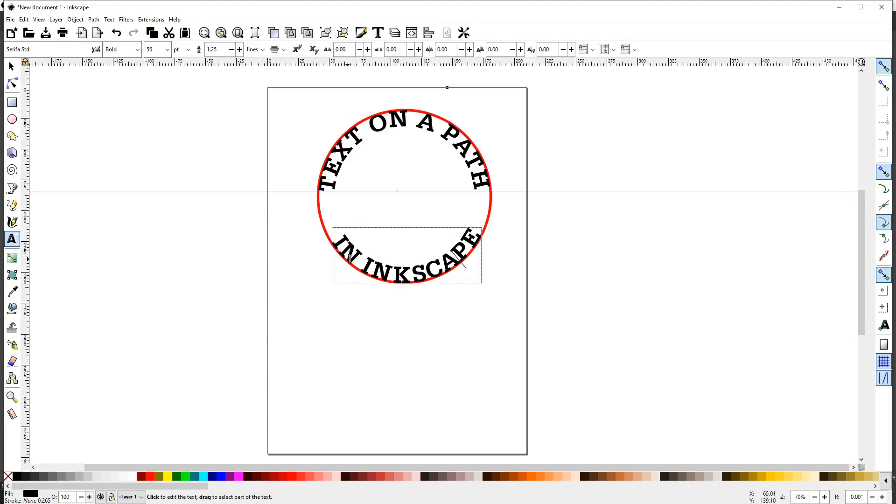
Step: Convert the curved "IN INKSCAPE" text to paths and select the resulting group of letters
click(94, 20)
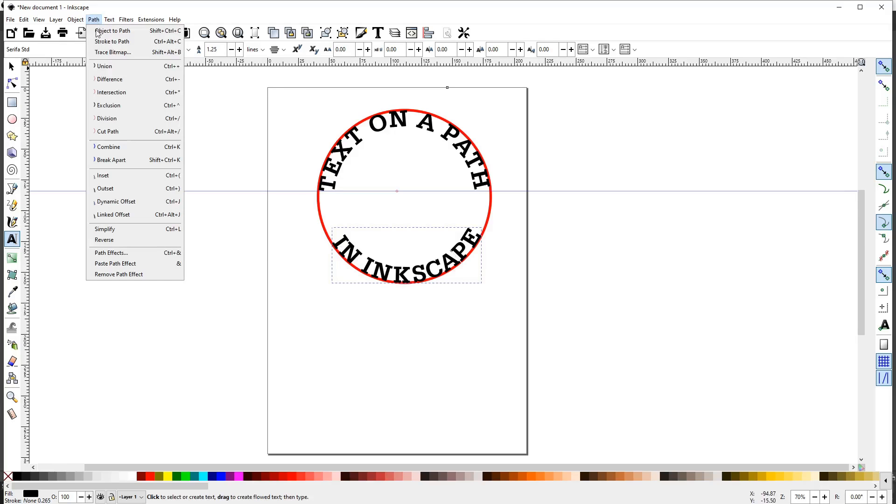
click(97, 31)
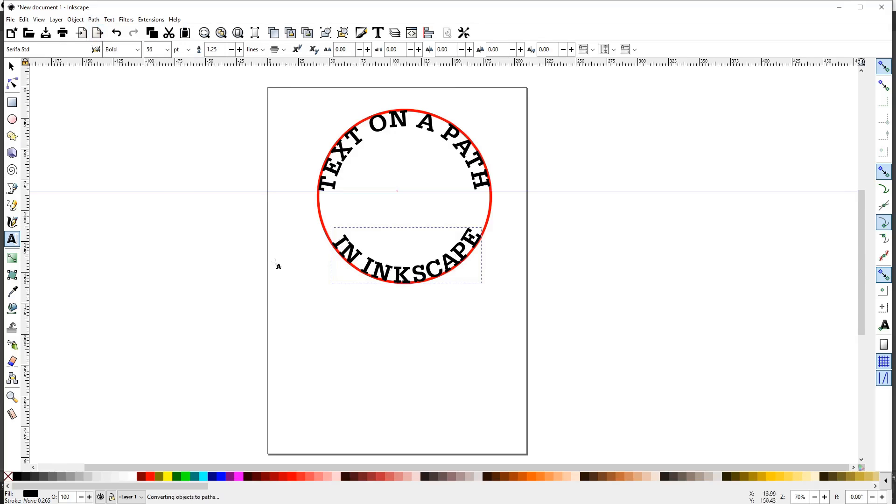
click(11, 66)
click(303, 264)
click(351, 263)
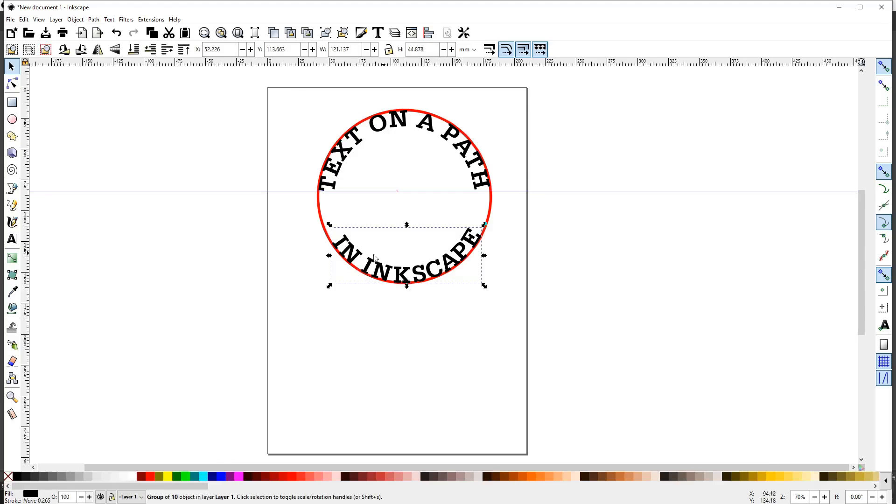
Step: Scale the red circle proportionally around its centre to about 157 mm across, outside both texts
click(317, 208)
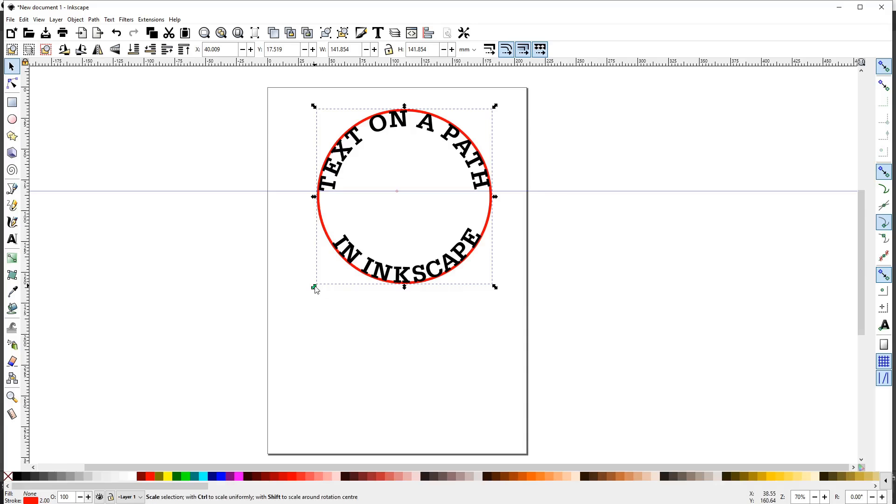
key(ctrl)
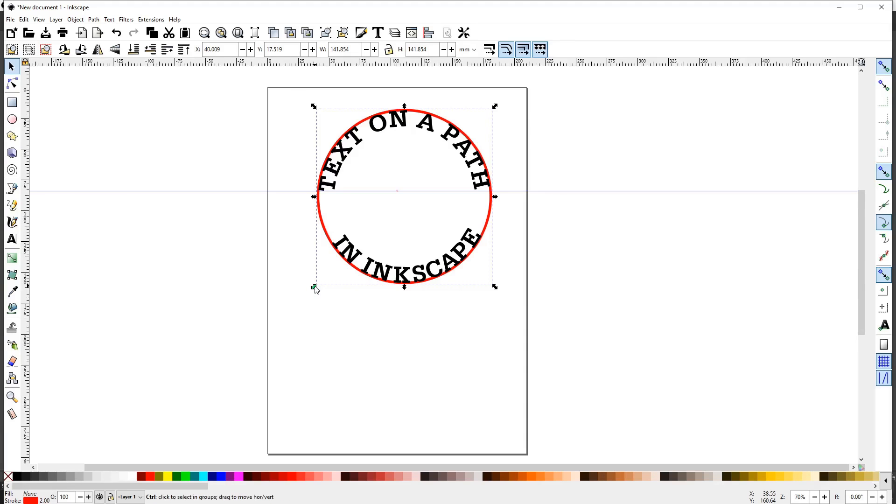
key(shift)
drag(315, 288, 299, 299)
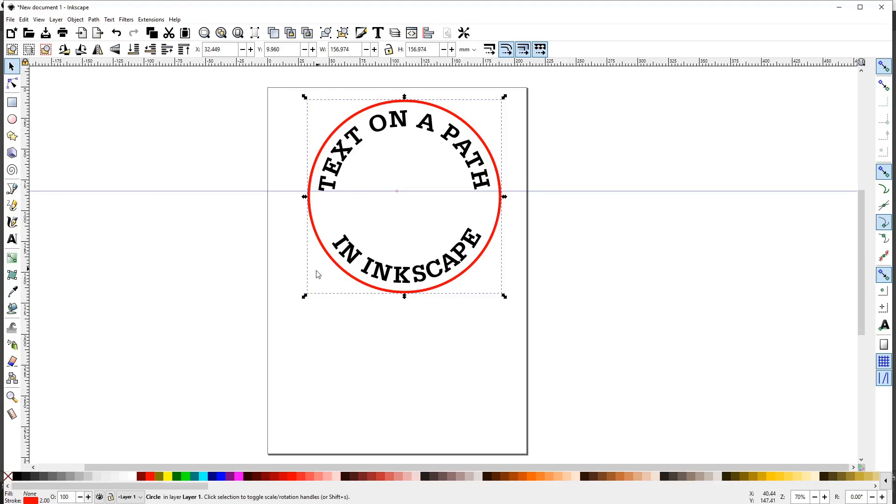
Step: Duplicate the red circle and scale the copy around its centre to about 99.5 mm across, inside the lettering
right_click(334, 263)
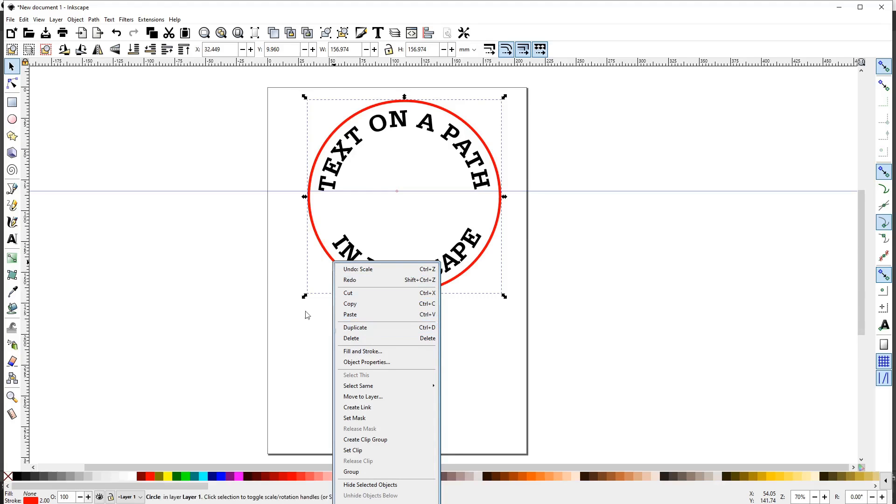
click(245, 265)
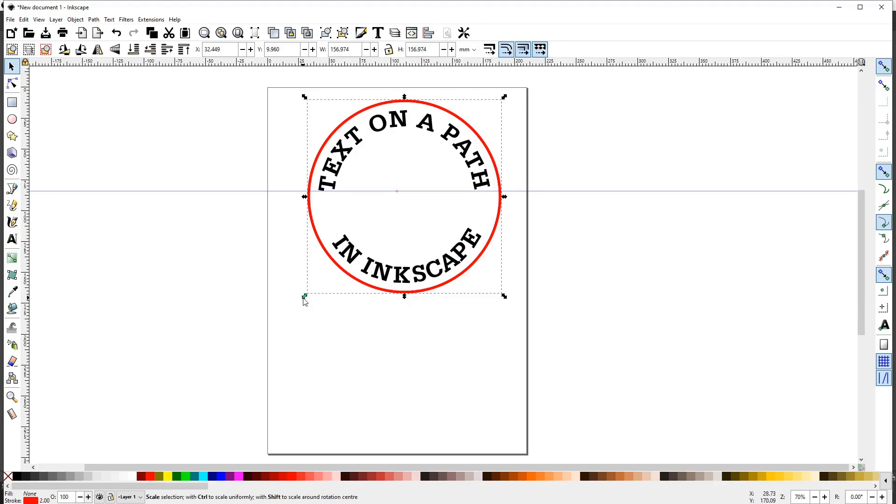
drag(304, 298, 340, 274)
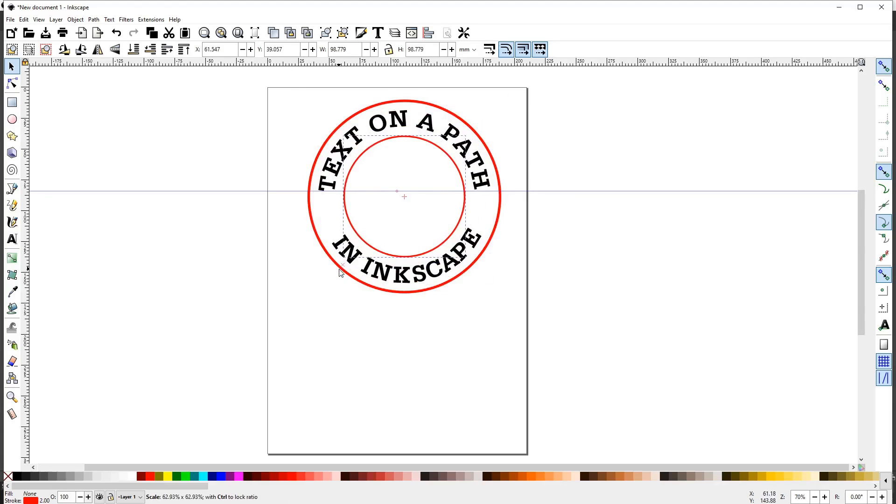
drag(340, 274, 341, 274)
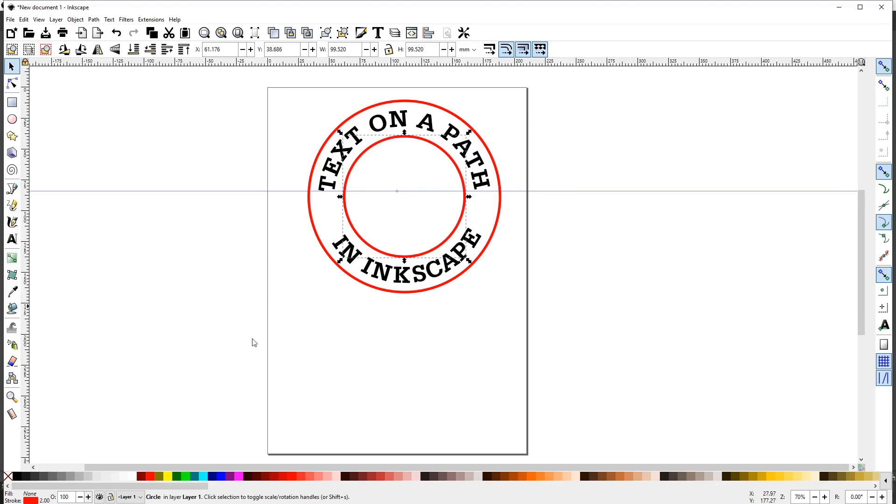
Step: Fill the outer circle with aqua and the inner circle with yellow
click(294, 320)
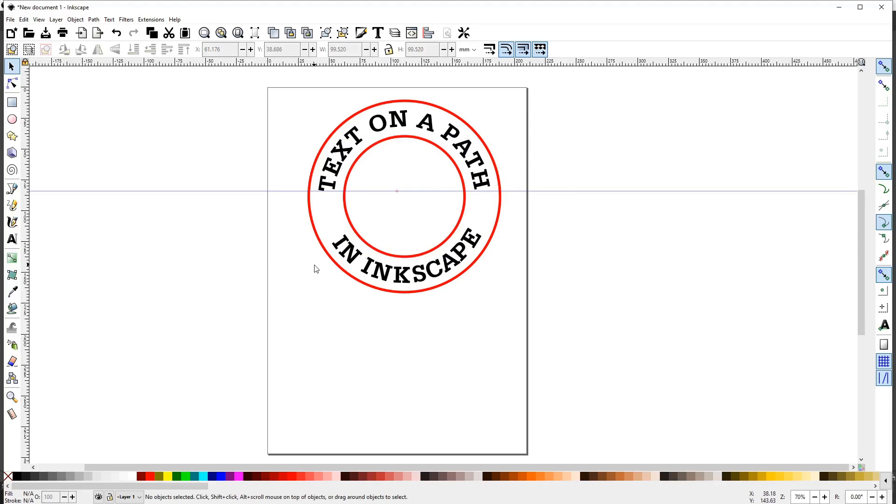
click(319, 238)
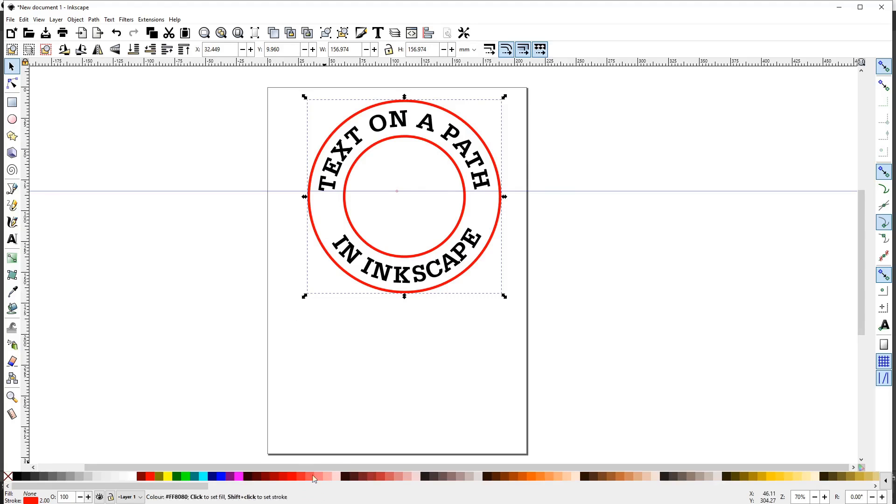
click(203, 477)
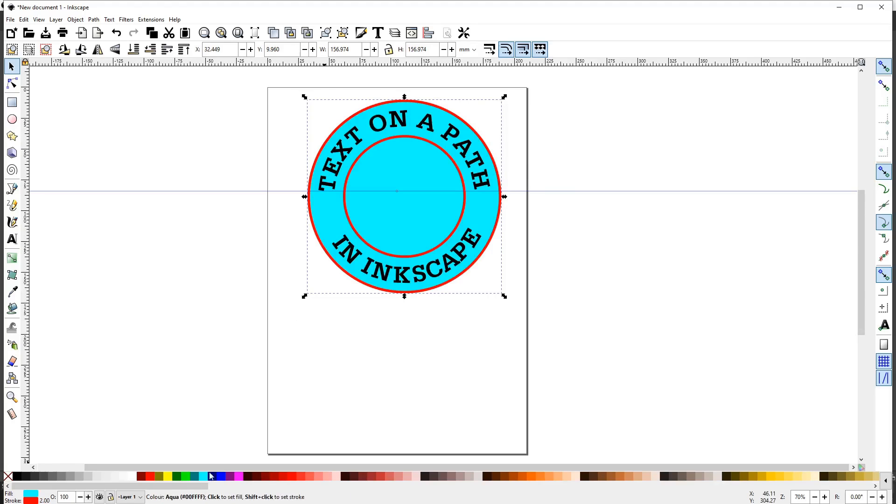
click(376, 248)
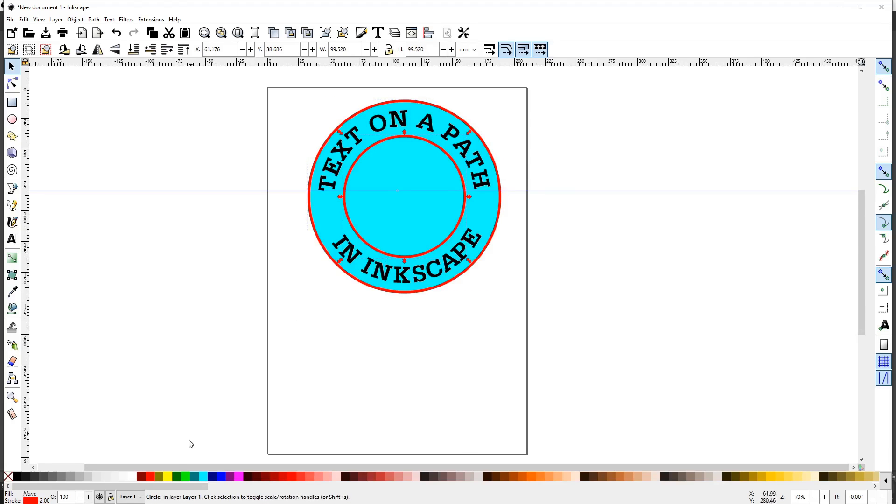
click(169, 477)
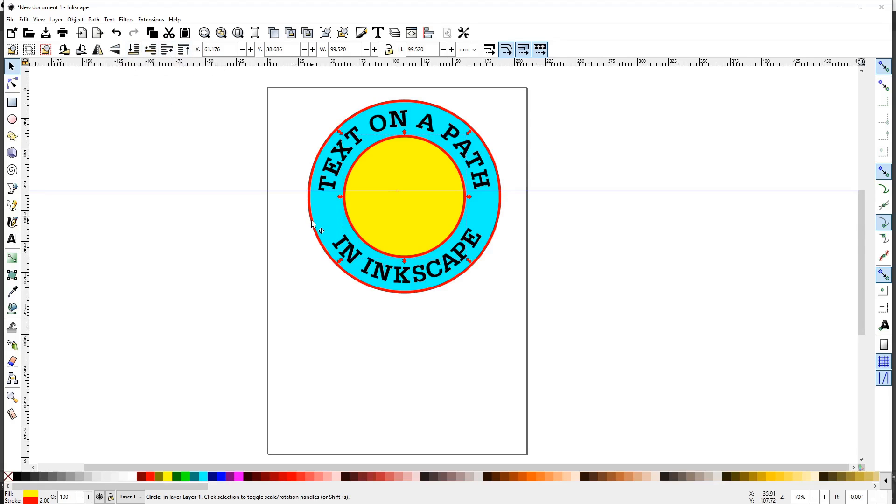
Step: Cut the inner circle out of the outer circle with a Difference operation and fill the ring orange
key(shift)
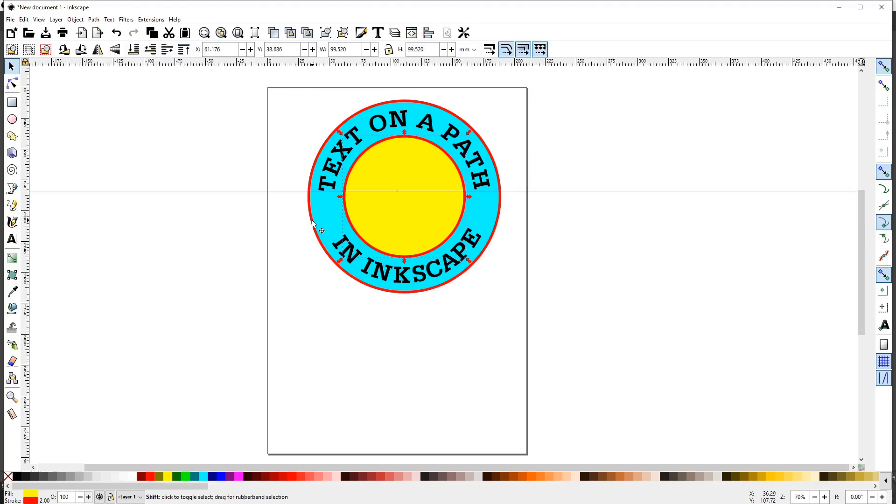
shift+click(312, 223)
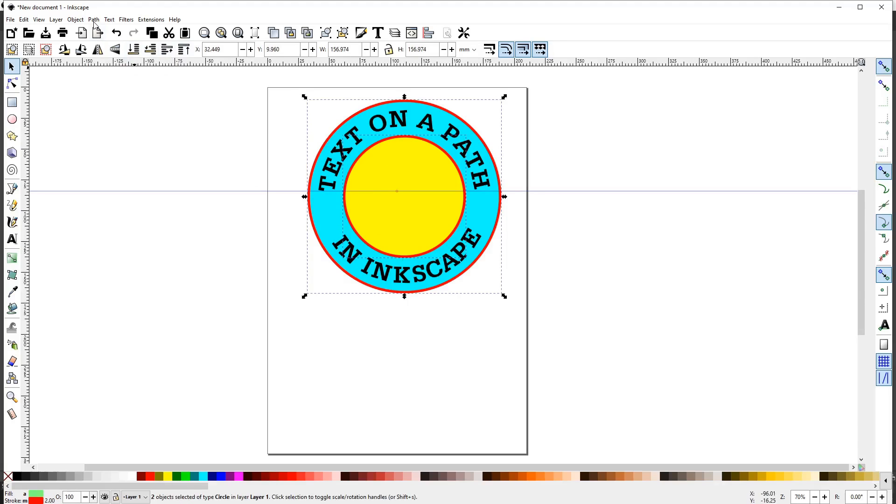
click(94, 19)
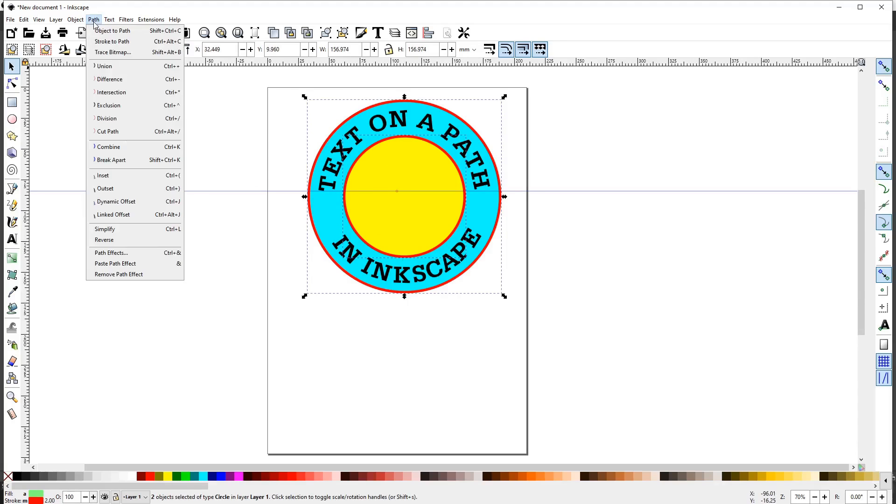
click(108, 82)
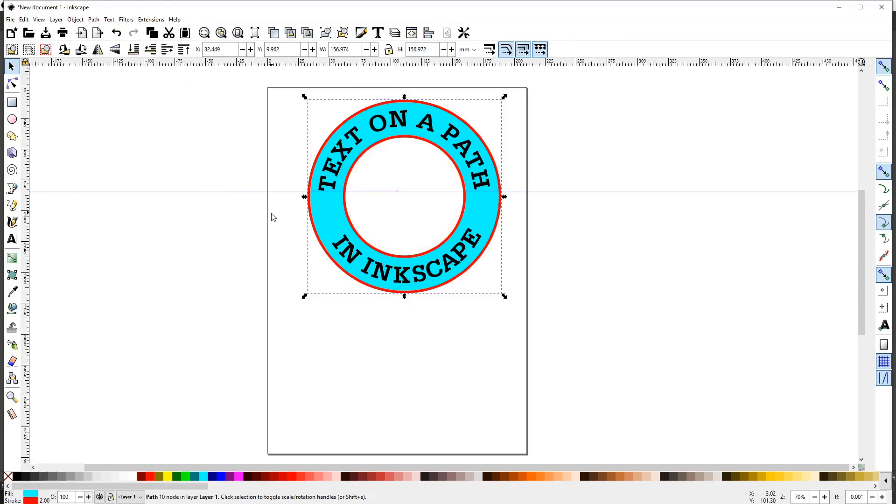
click(321, 224)
click(530, 475)
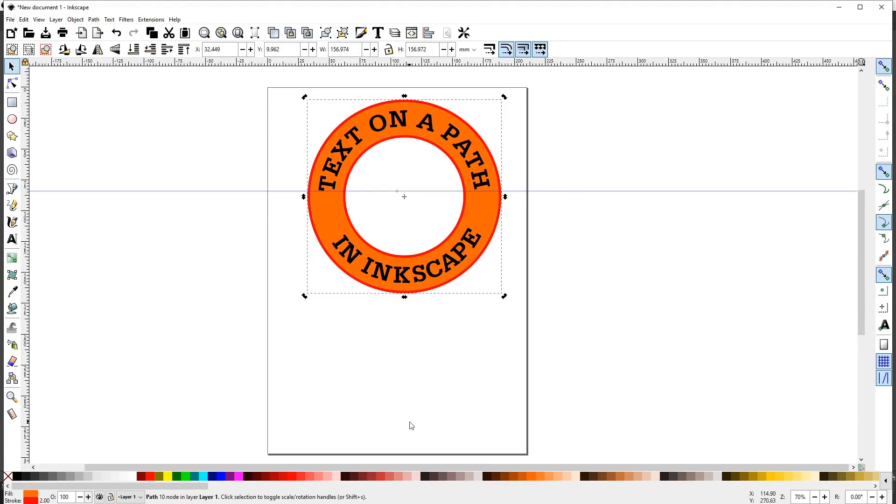
Step: Fill both lettering groups, "TEXT ON A PATH" and "IN INKSCAPE", with white and deselect them
click(342, 256)
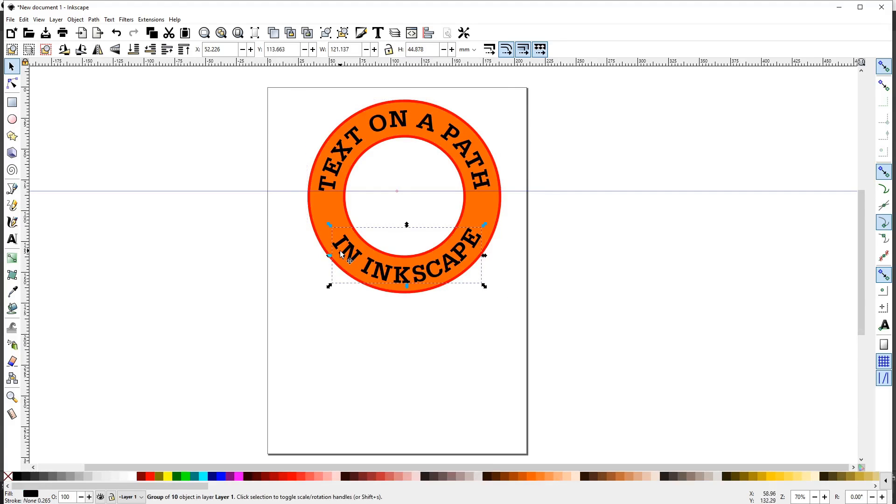
shift+click(329, 183)
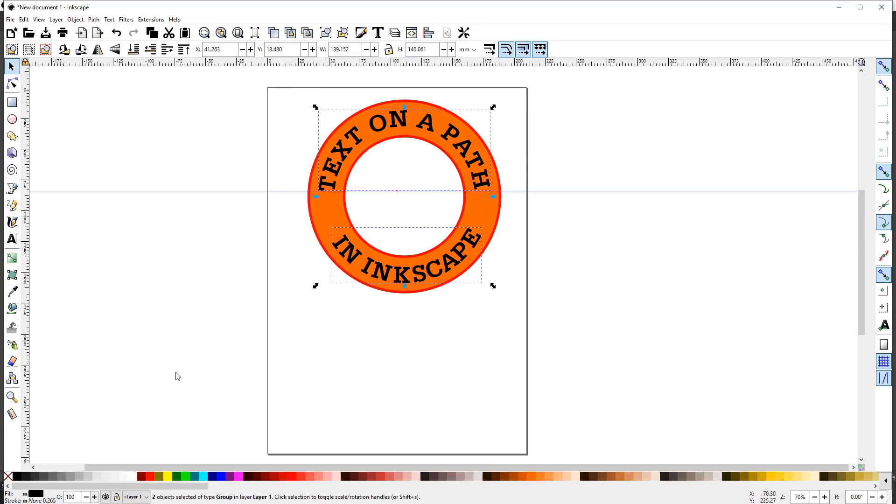
click(133, 476)
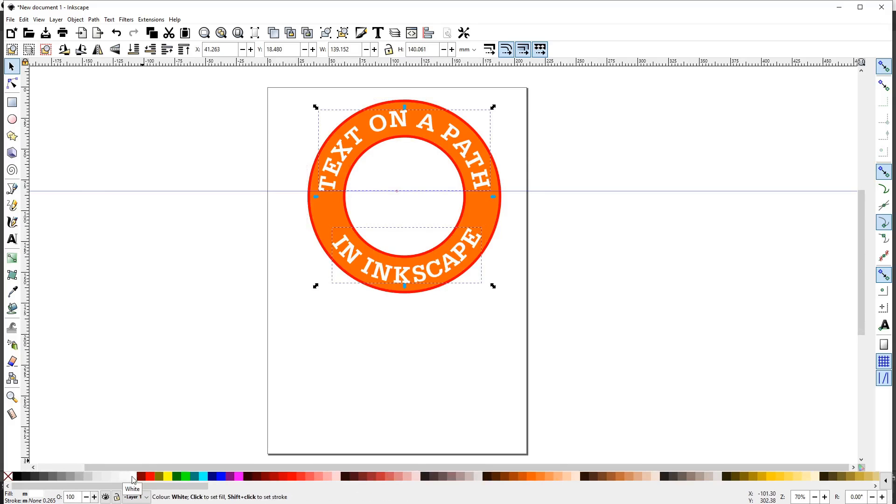
click(369, 321)
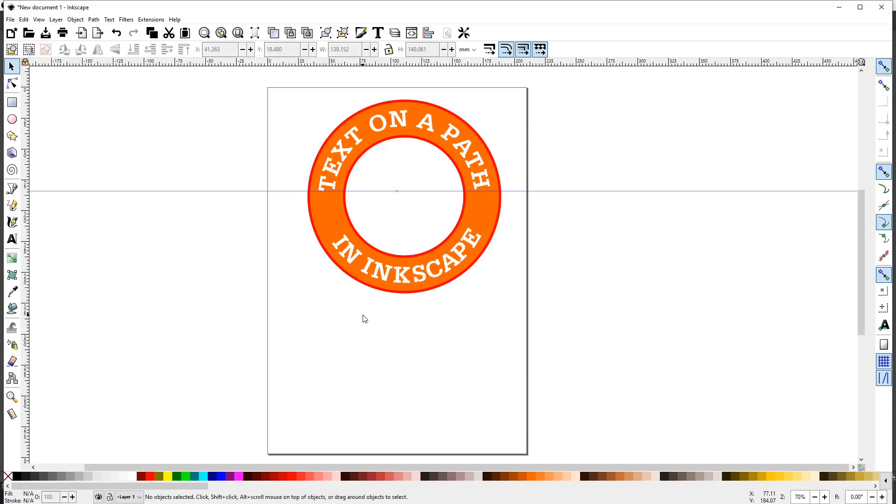
Step: Delete the horizontal guide that runs across the badge
scroll(362, 316, down, 1)
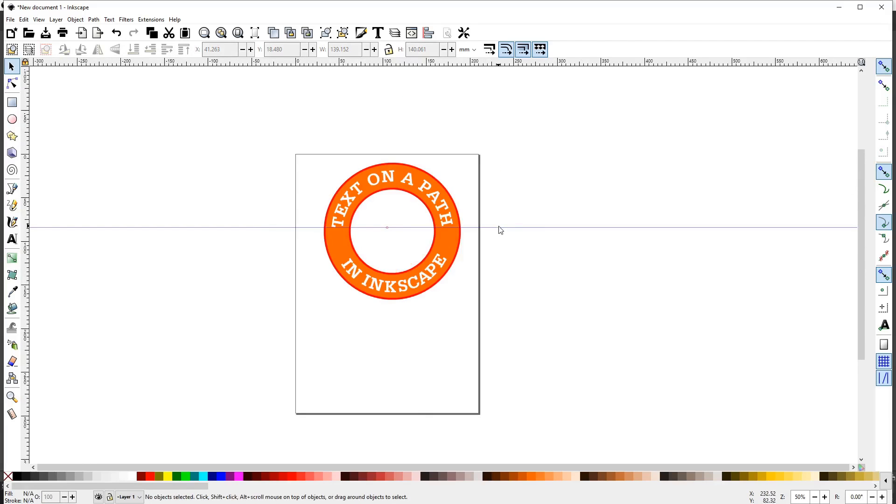
key(Delete)
key(Delete)
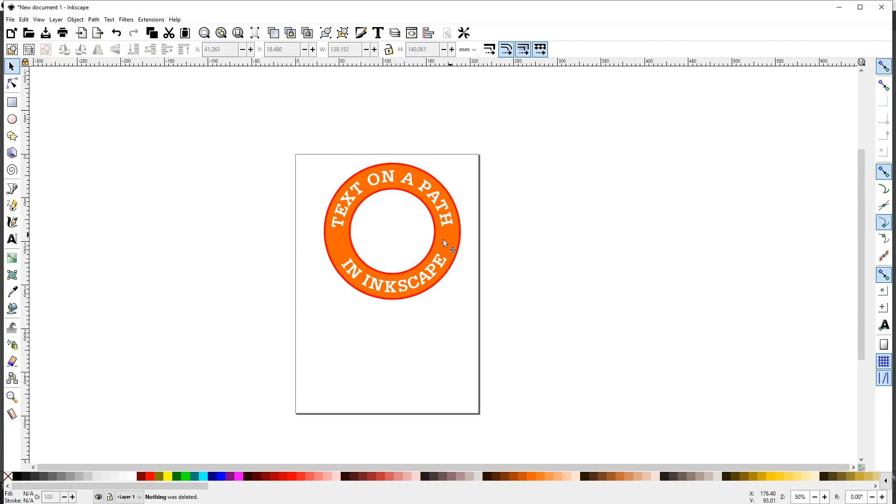
Step: Examine the finished badge as a whole and the letter spacing of "IN INKSCAPE" up close
ctrl+scroll(378, 302, down, 2)
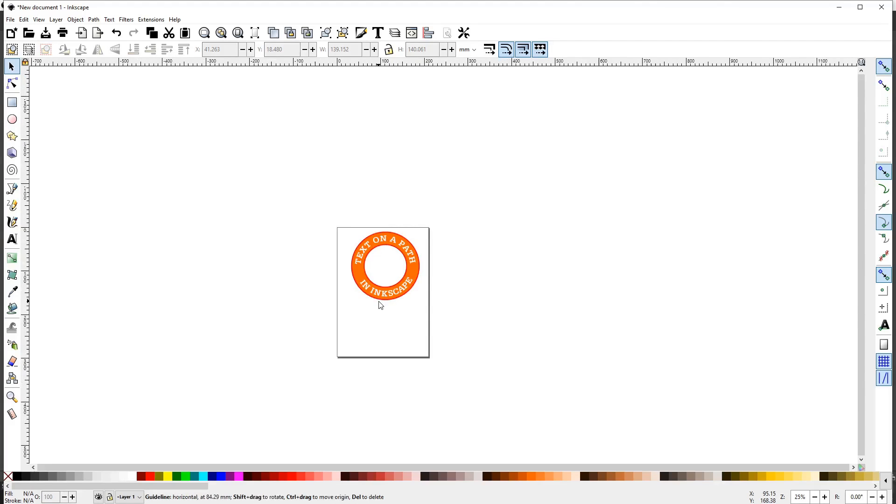
ctrl+scroll(394, 302, up, 3)
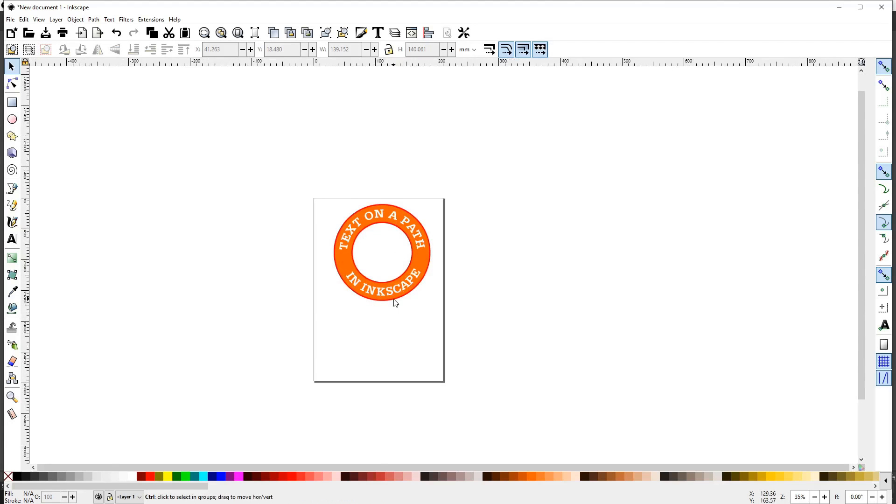
ctrl+scroll(354, 248, up, 2)
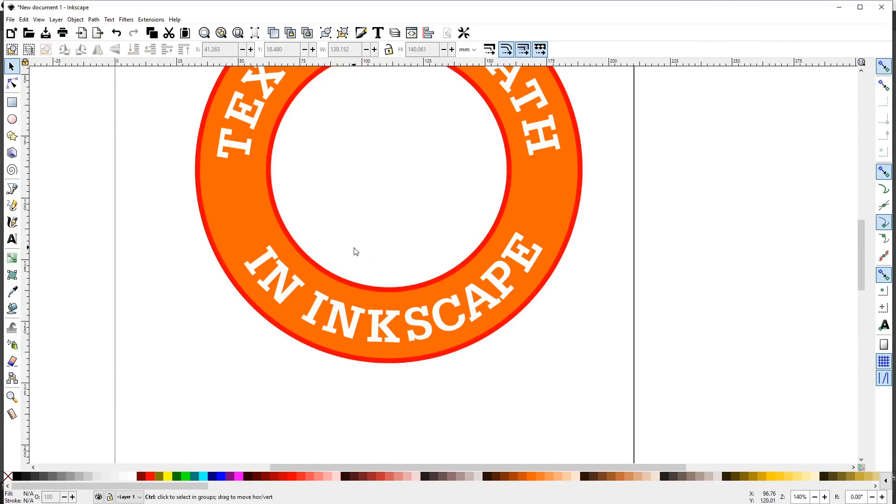
ctrl+scroll(354, 250, up, 1)
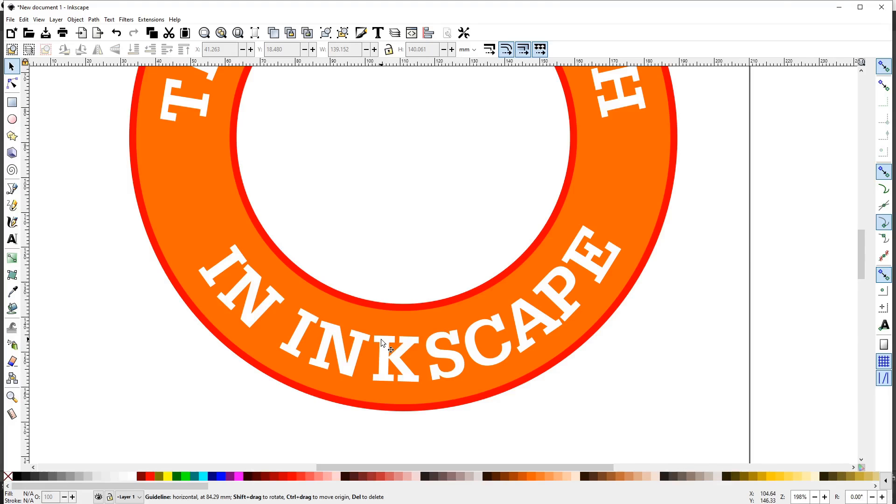
scroll(380, 338, down, 3)
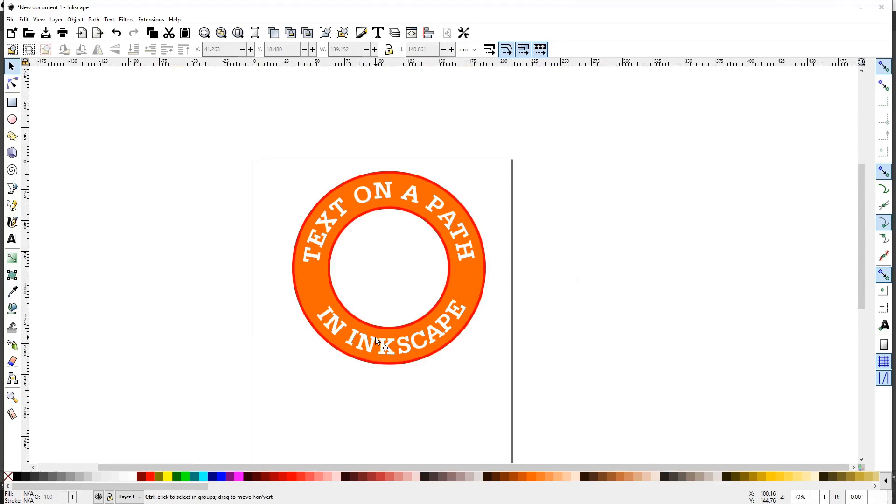
scroll(376, 336, up, 2)
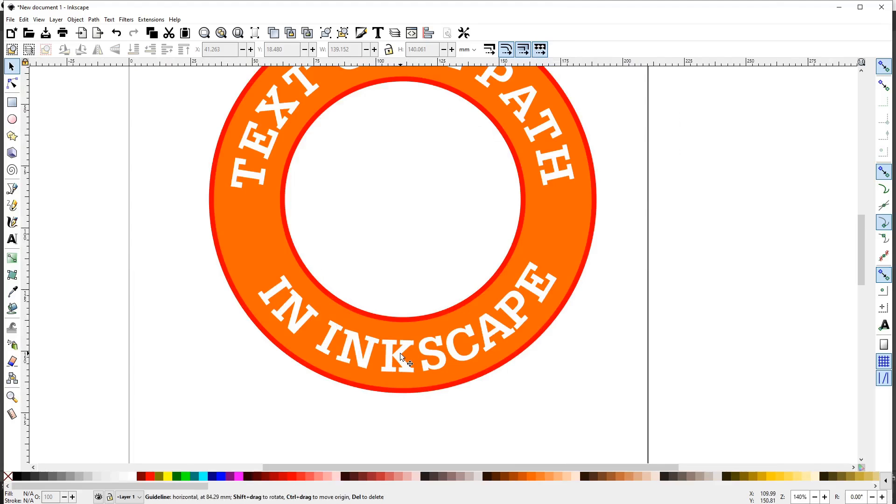
scroll(399, 352, up, 4)
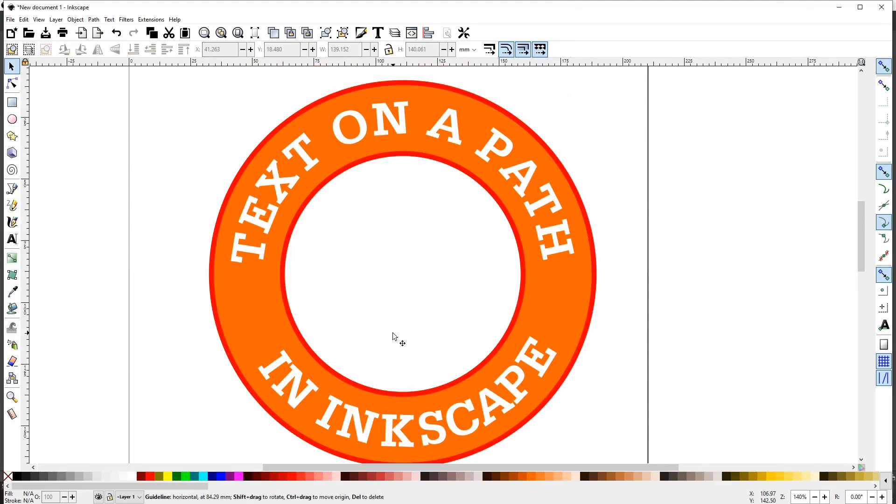